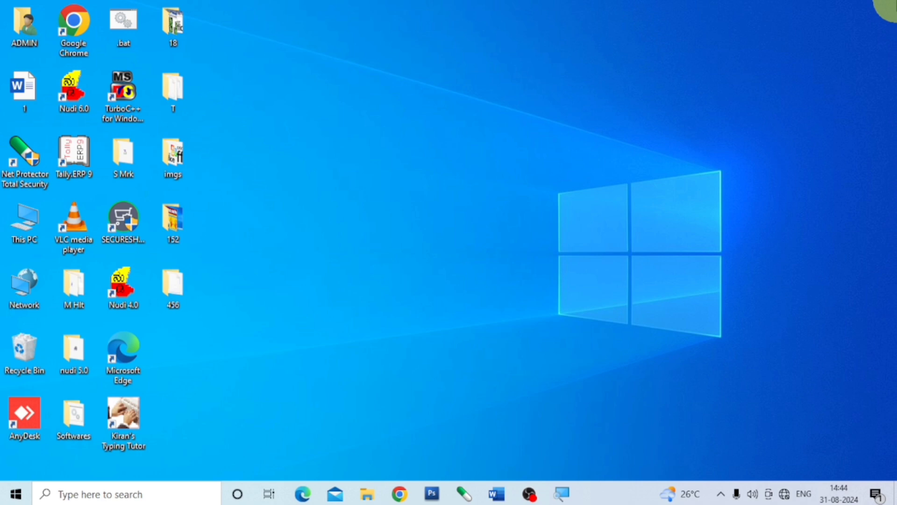
Open Word and browse this device's Desktop for pictures to insert, opening the imgs folder
left_click(501, 496)
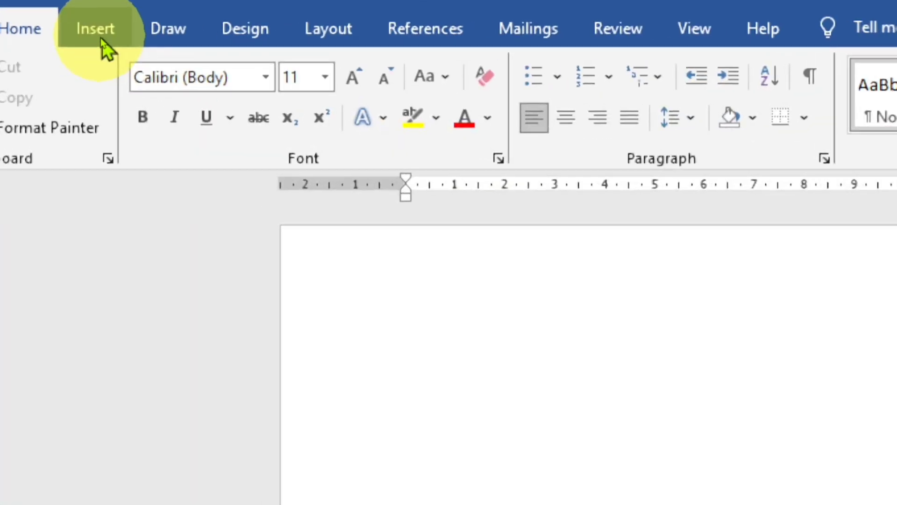
left_click(100, 31)
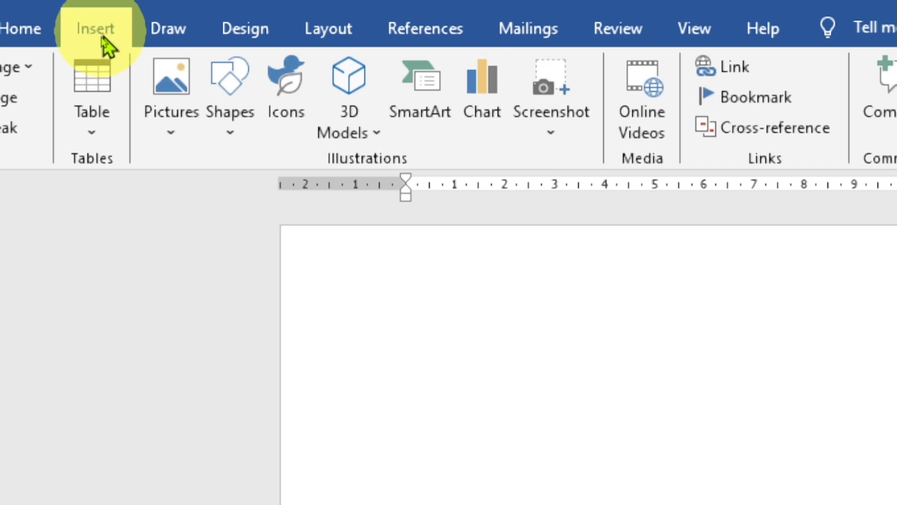
left_click(170, 131)
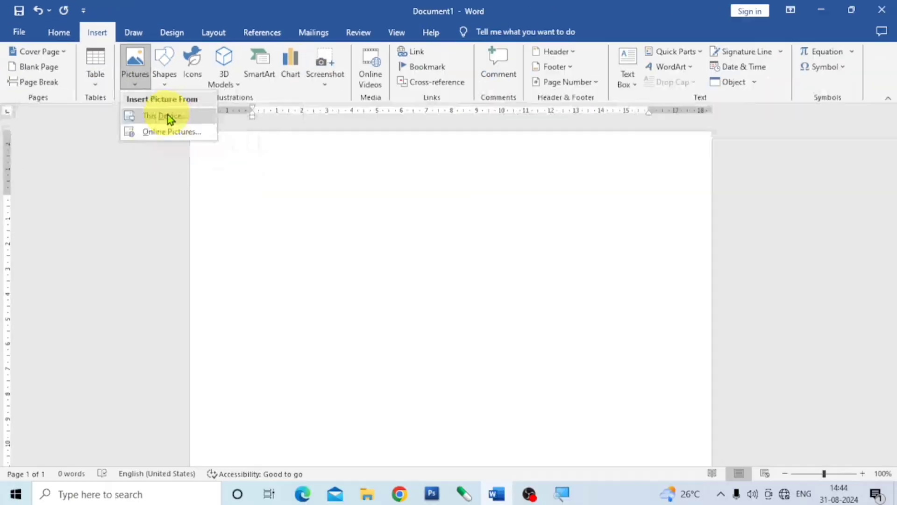
left_click(168, 115)
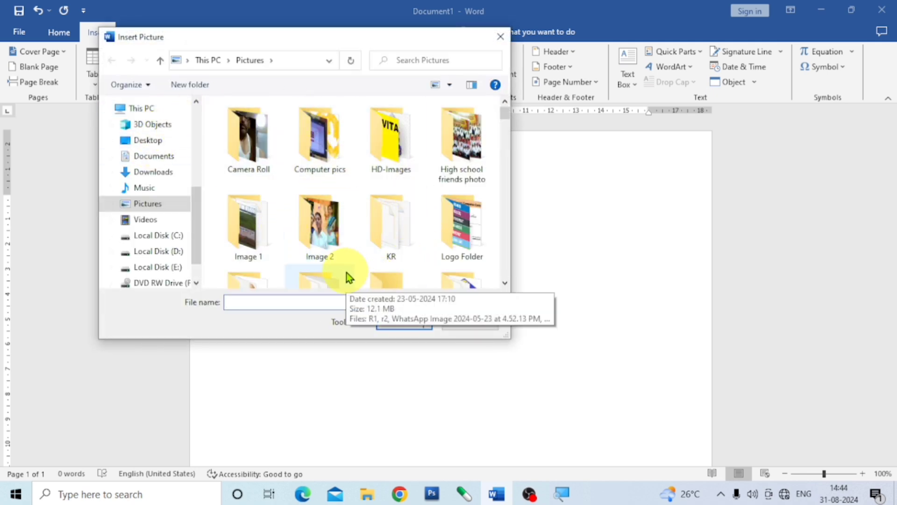
left_click(154, 141)
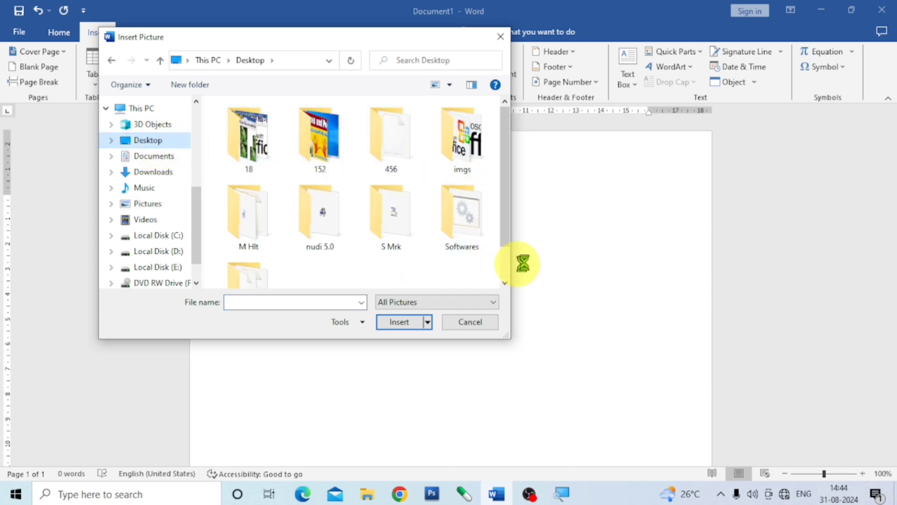
left_click(473, 140)
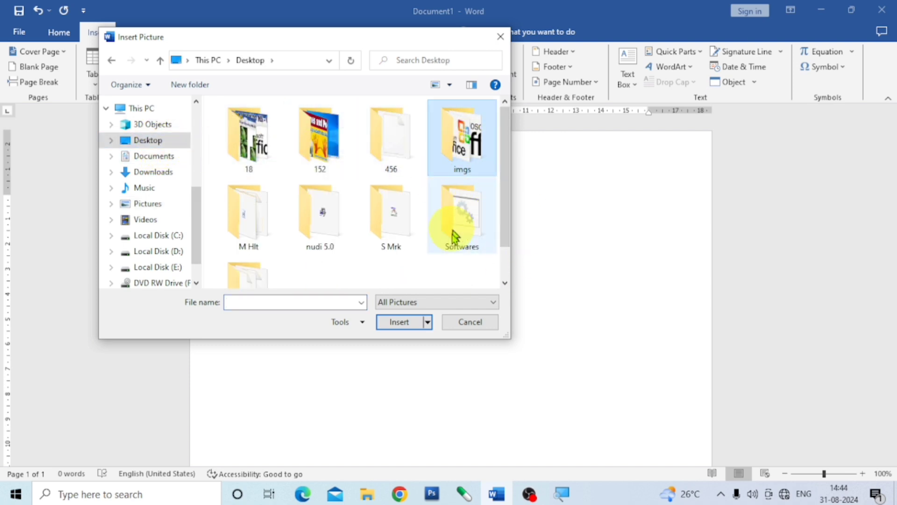
left_click(401, 326)
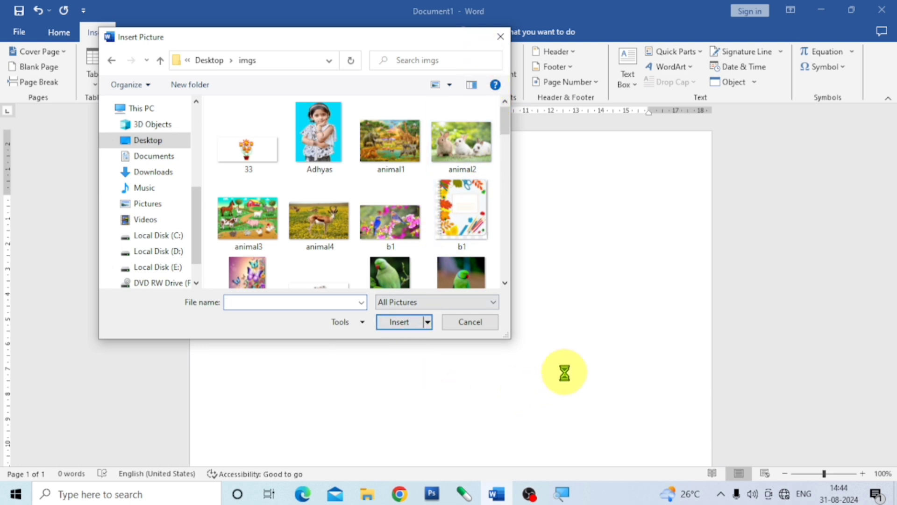
Select the young girl's photo together with the pictures animal1, animal2, animal4, b2 and b4
left_click(333, 154)
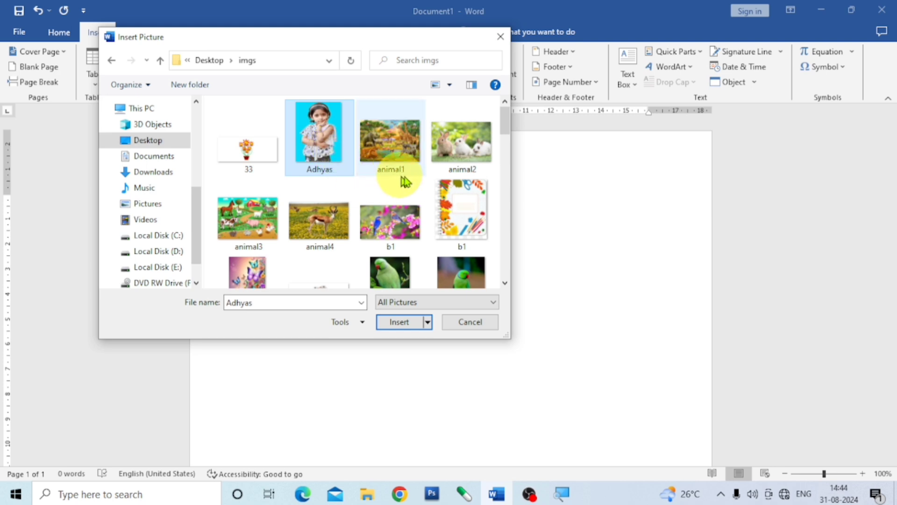
left_click(400, 147, "ctrl")
left_click(464, 150, "ctrl")
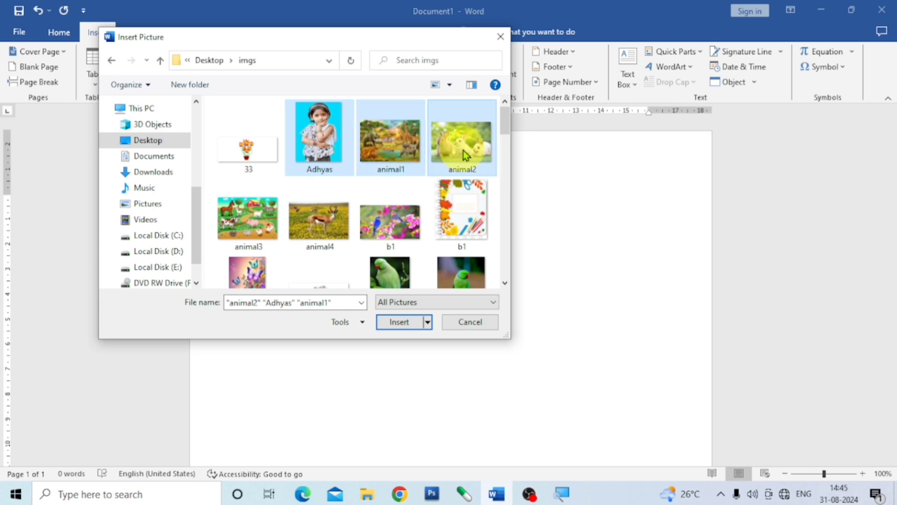
left_click(327, 222, "ctrl")
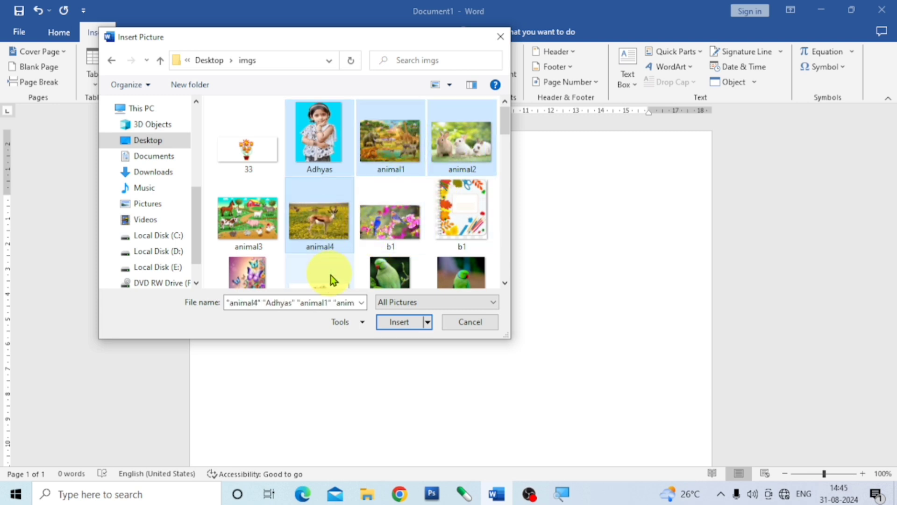
scroll(374, 257, "down", 1)
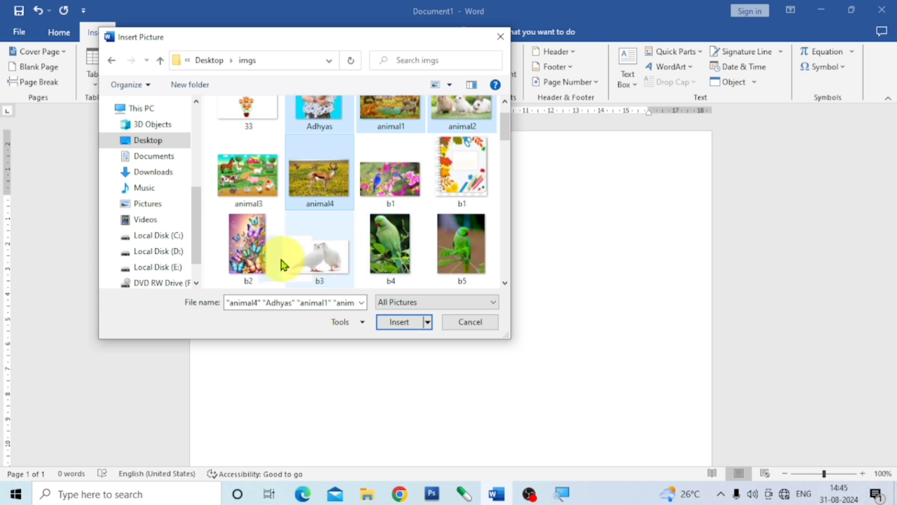
left_click(254, 248, "ctrl")
left_click(406, 246, "ctrl")
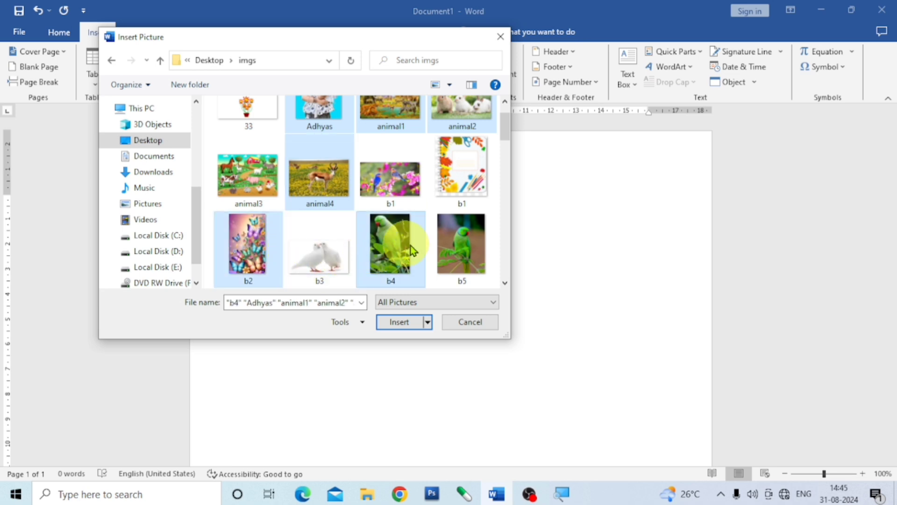
Add btr1 to the picture selection and remove b2 from it
scroll(424, 243, "down", 1)
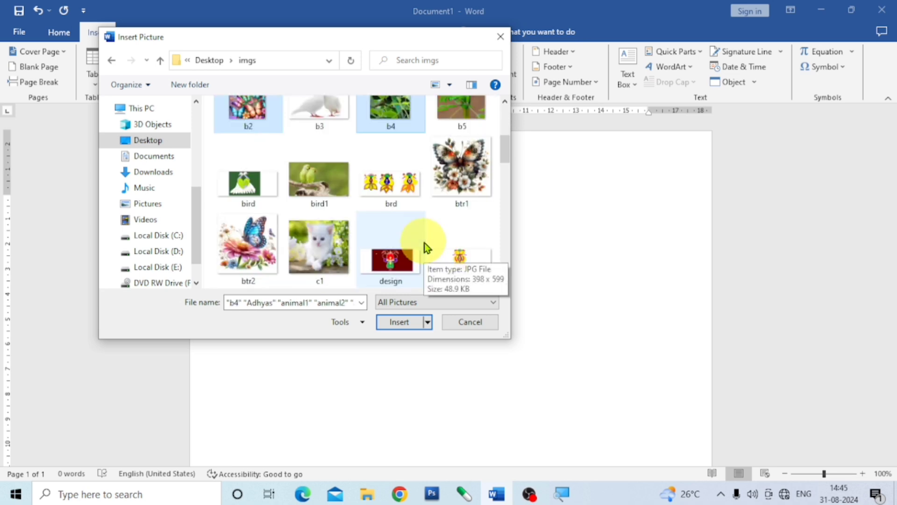
left_click(472, 175, "ctrl")
left_click(242, 240, "ctrl")
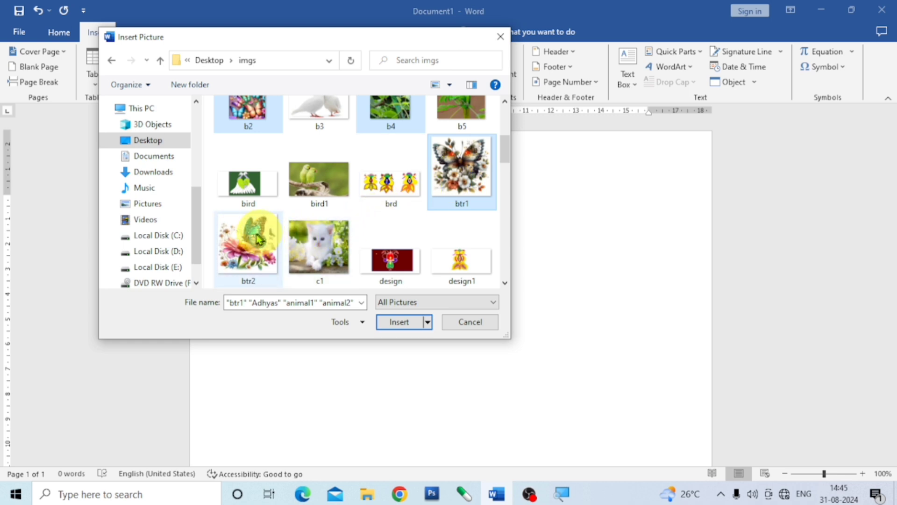
left_click(265, 130, "ctrl")
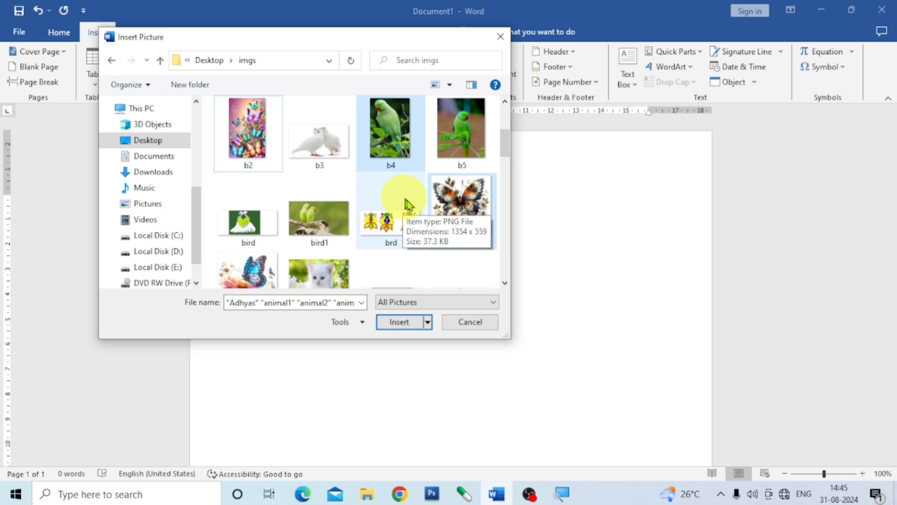
Add c1 and elp2 to the selection and insert all the selected pictures into the document
scroll(486, 225, "down", 3)
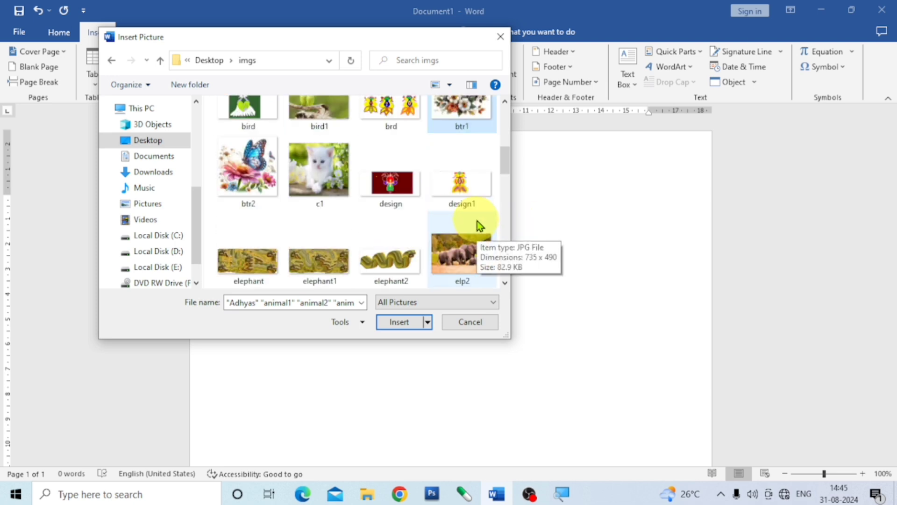
left_click(329, 167, "ctrl")
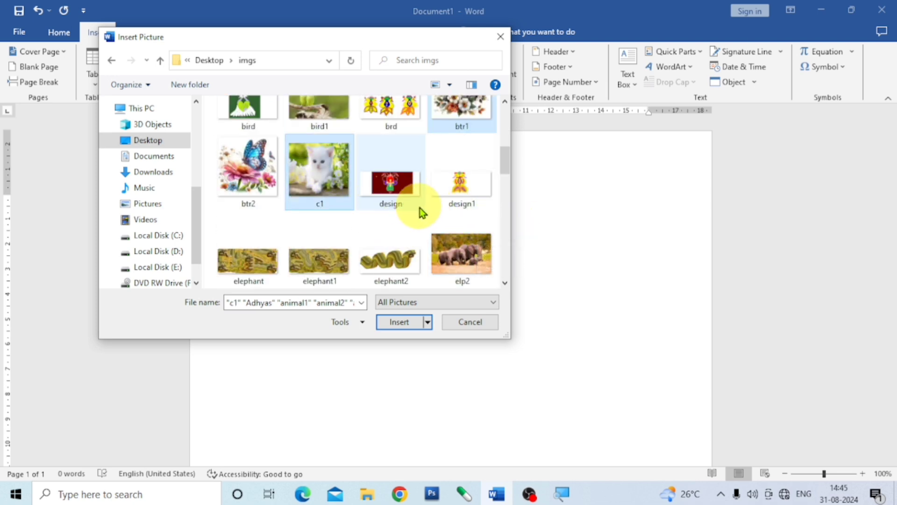
left_click(459, 261, "ctrl")
scroll(438, 239, "down", 4)
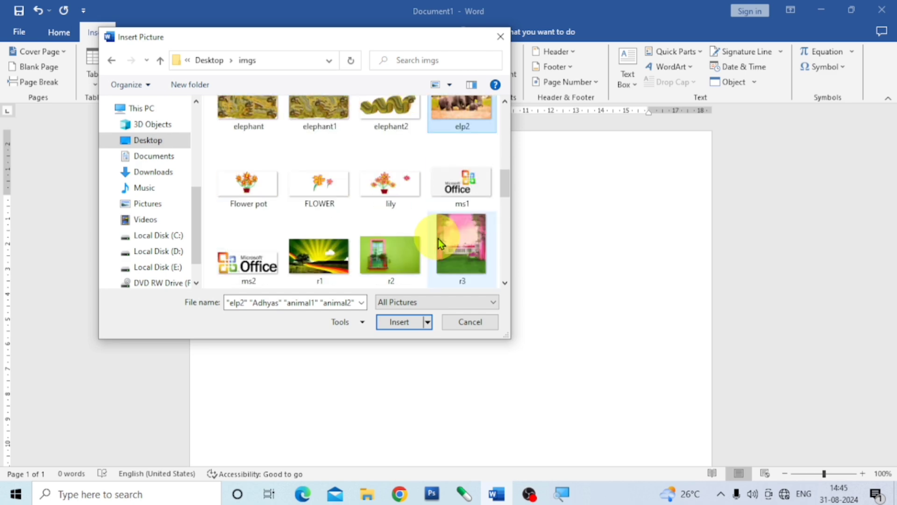
scroll(434, 208, "down", 2)
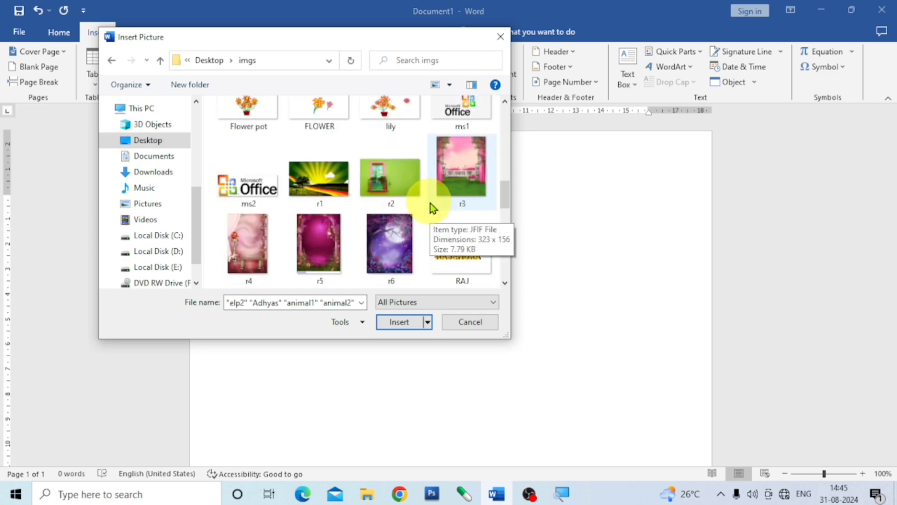
left_click(400, 323)
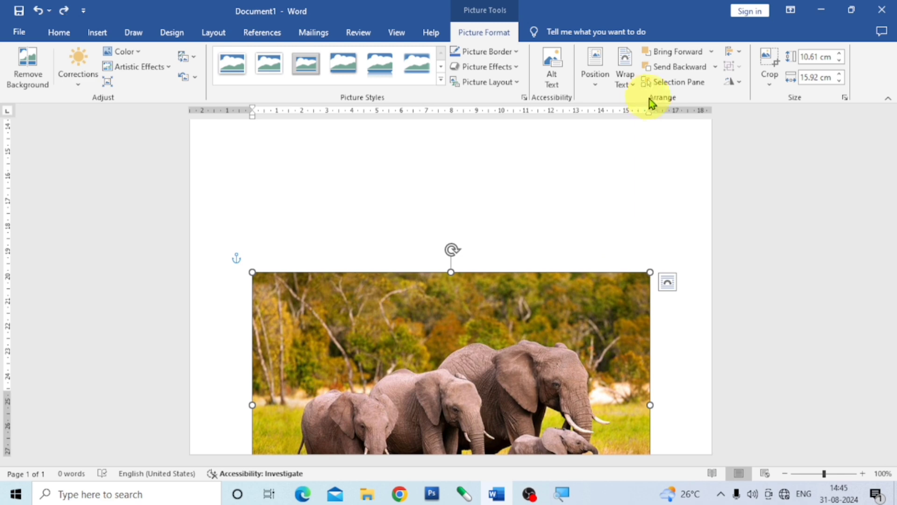
Give the elephant picture the top-centre text-wrapping position and shrink it to about 5.66 × 8.49 cm in the page's upper-left area
left_click(596, 84)
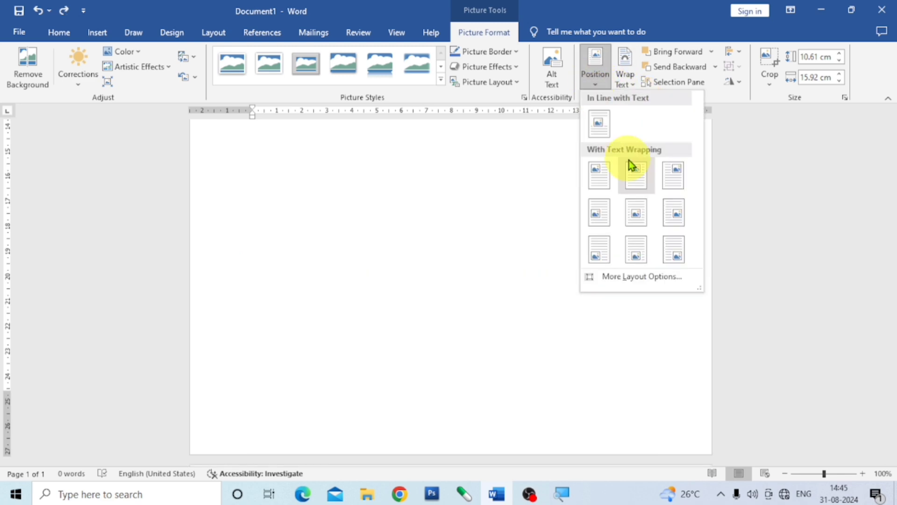
left_click(634, 177)
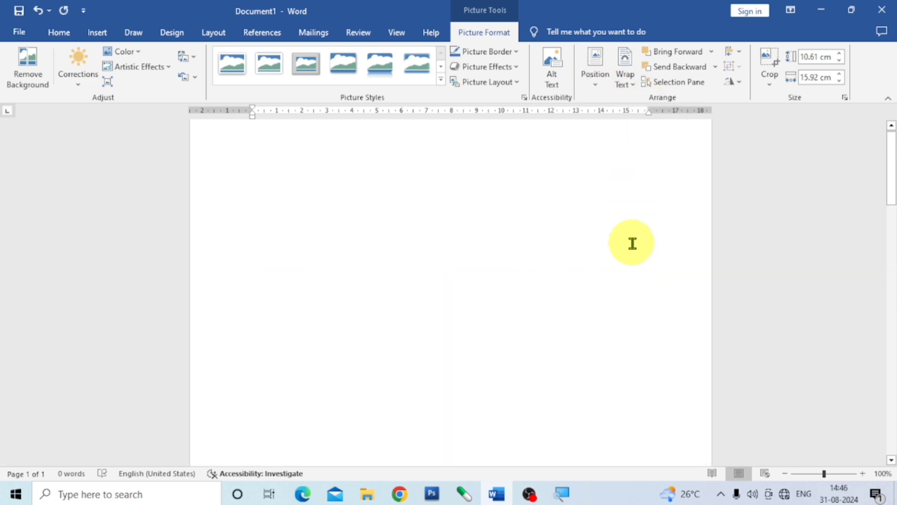
scroll(571, 260, "down", 5)
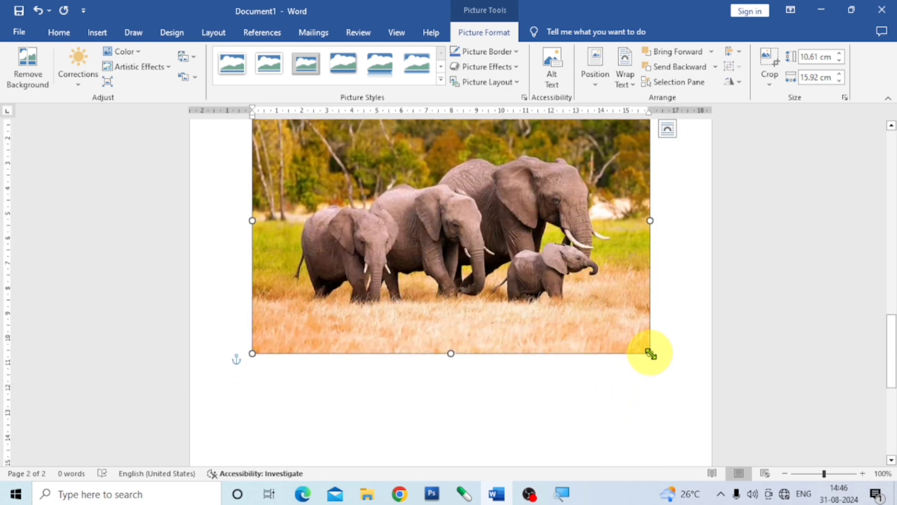
left_click_drag(650, 353, 465, 196)
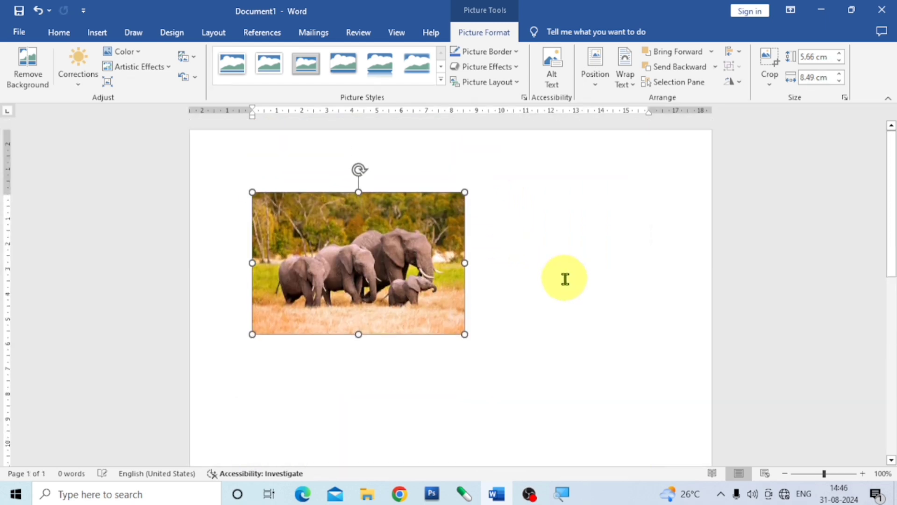
left_click_drag(407, 283, 379, 258)
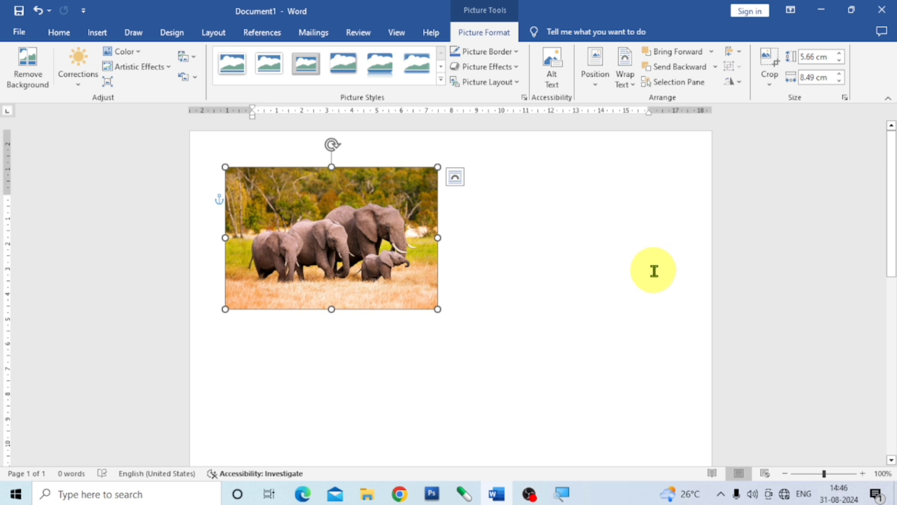
Position the white kitten picture at the page's top centre with text wrapping
scroll(655, 272, "down", 10)
left_click(491, 349)
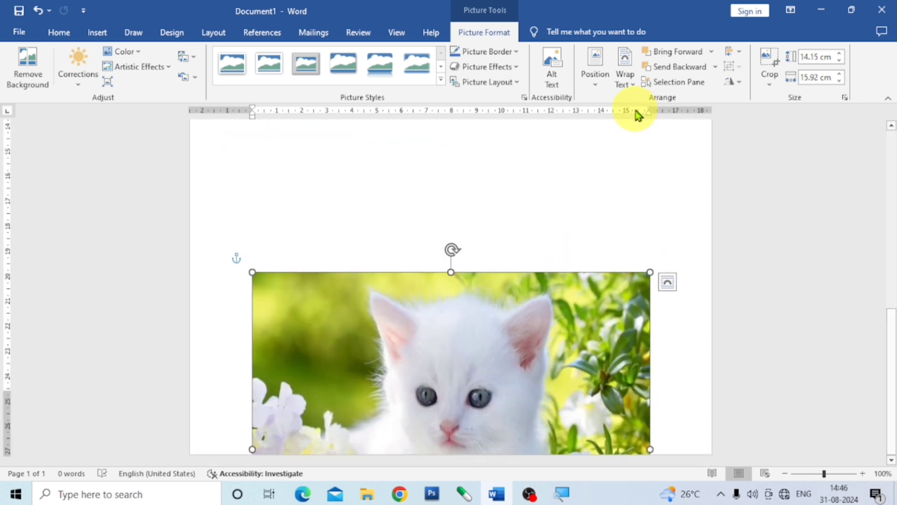
left_click(596, 84)
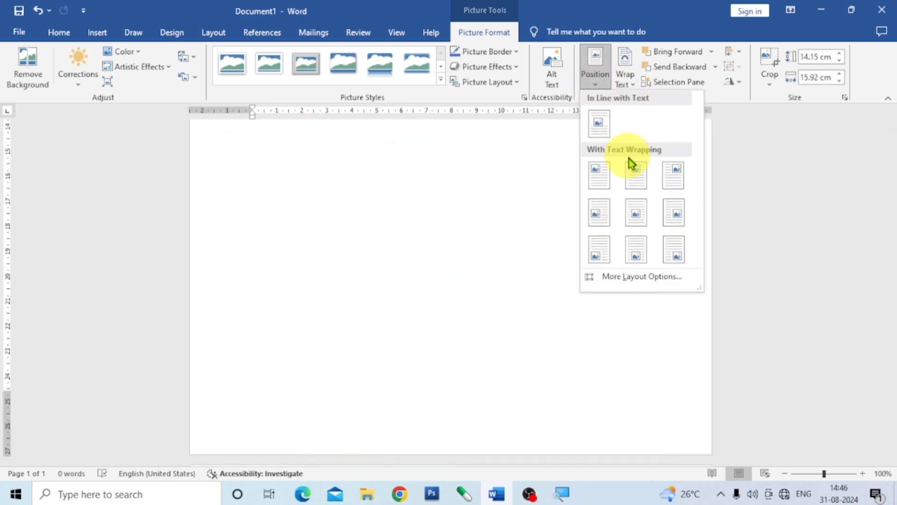
left_click(643, 181)
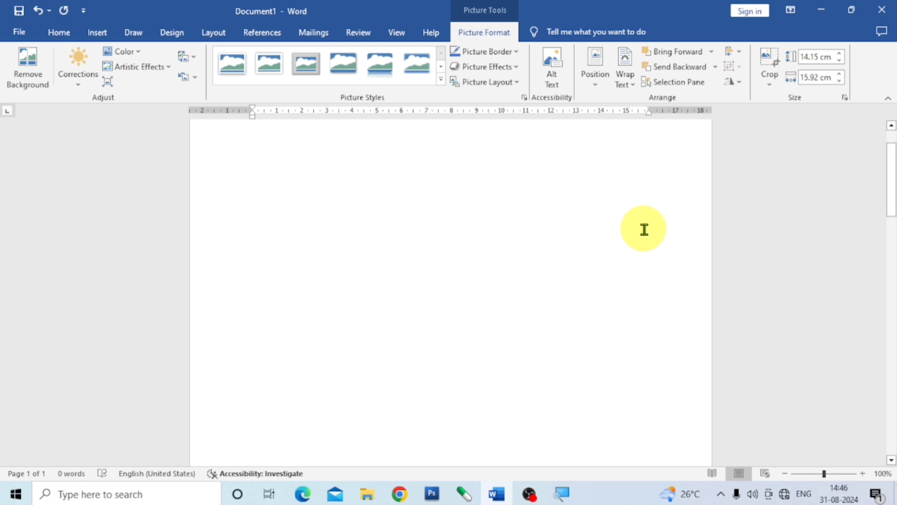
Shrink the kitten picture to about 7.24 × 8.15 cm and move it beside the elephant picture, on its right
scroll(561, 242, "down", 15)
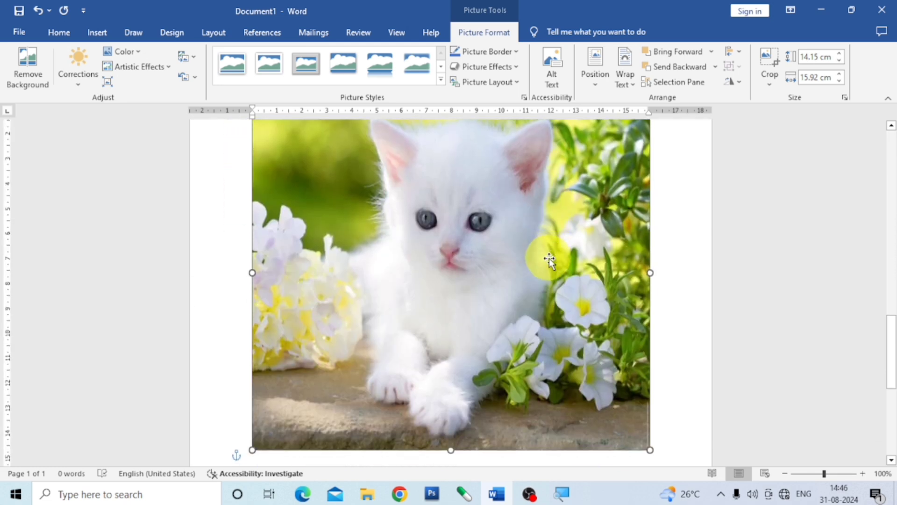
scroll(549, 260, "down", 2)
left_click_drag(653, 407, 464, 195)
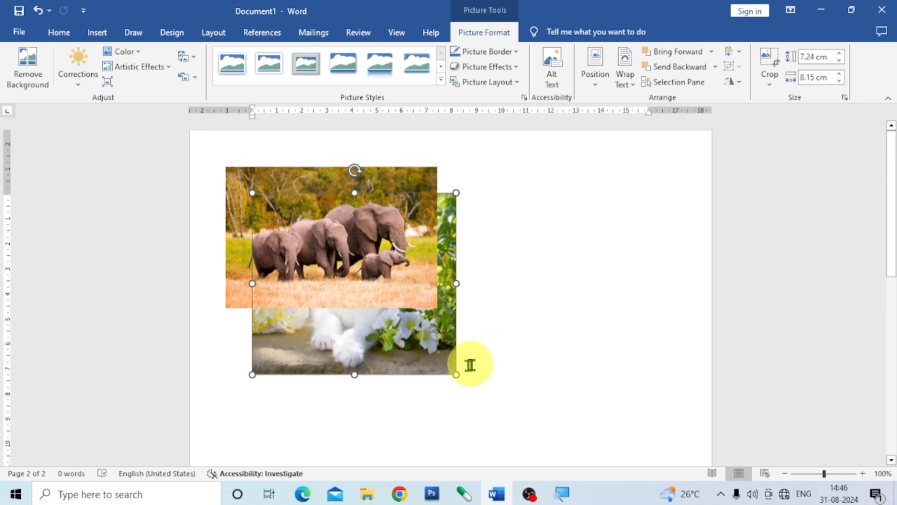
left_click_drag(448, 346, 619, 316)
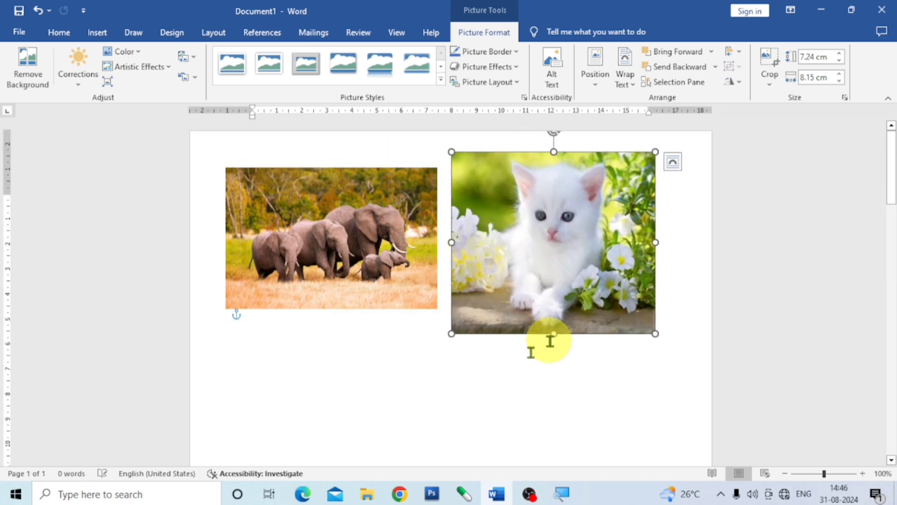
Position the butterfly picture at its page's top centre with text wrapping
scroll(514, 374, "down", 10)
scroll(477, 374, "down", 5)
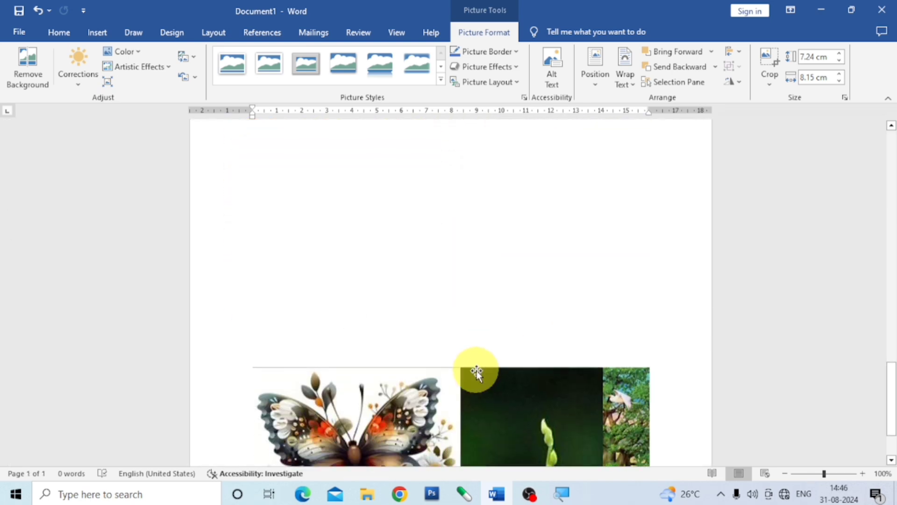
left_click(392, 334)
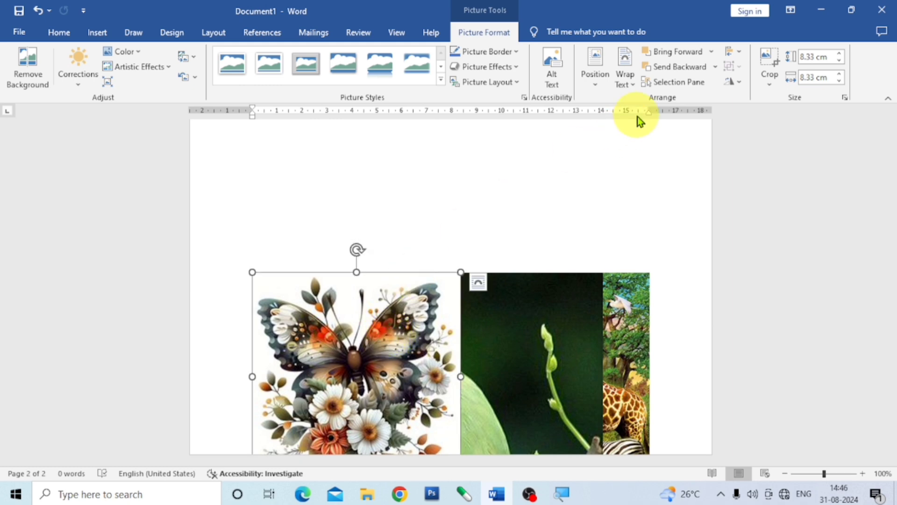
left_click(595, 85)
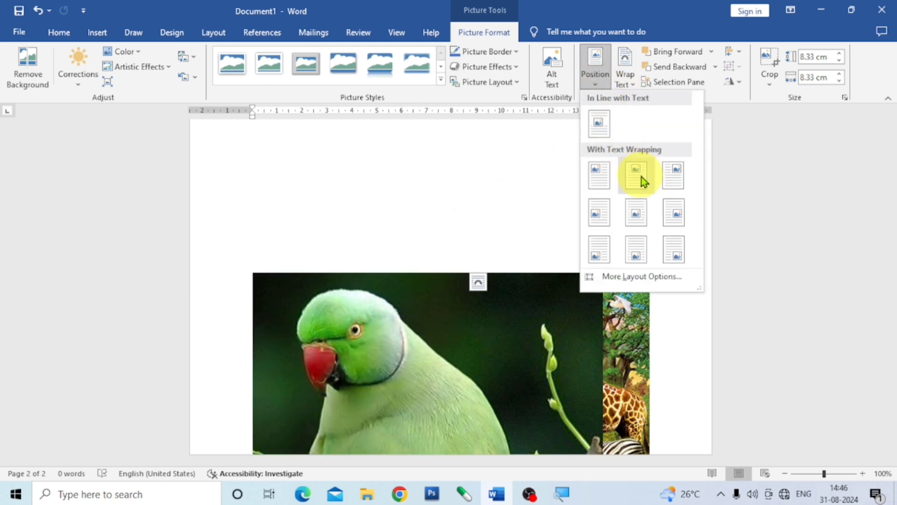
left_click(636, 175)
scroll(559, 274, "up", 10)
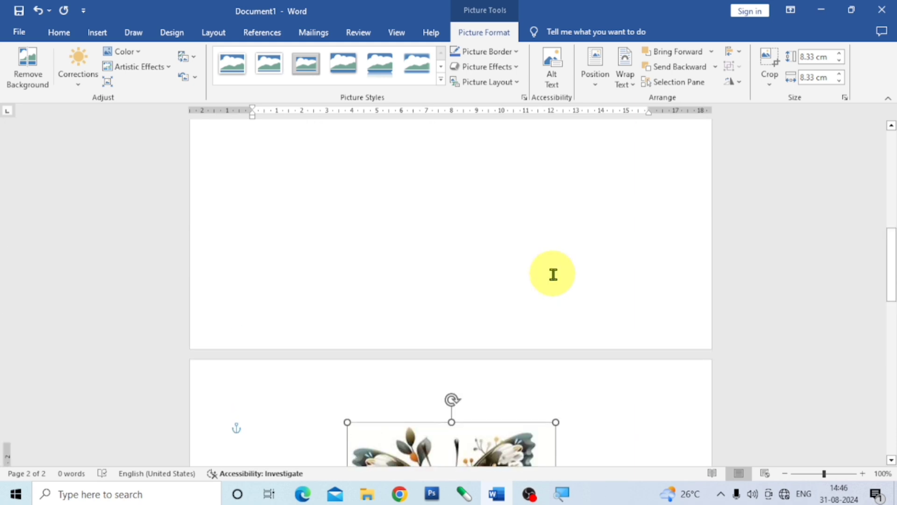
Move the butterfly picture up to the first page, directly below the elephant picture
scroll(527, 304, "down", 3)
left_click_drag(473, 424, 444, 140)
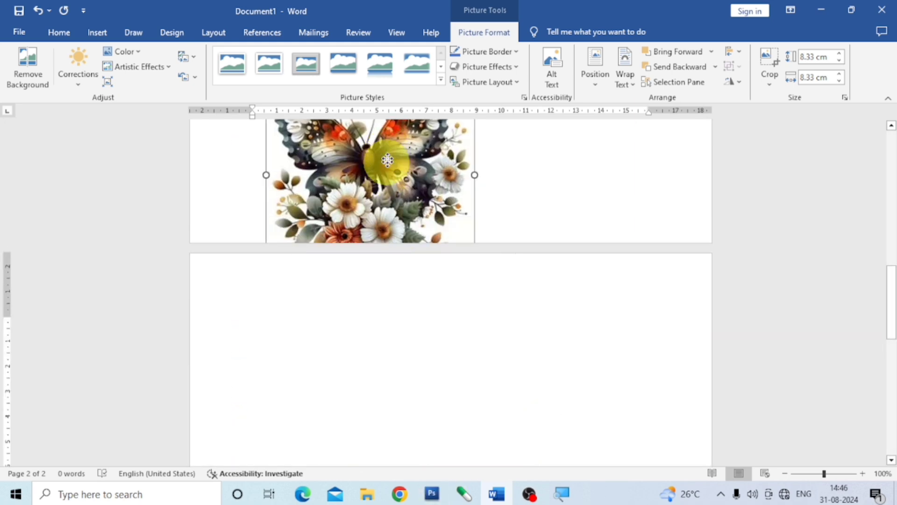
scroll(545, 262, "up", 5)
left_click_drag(445, 415, 421, 150)
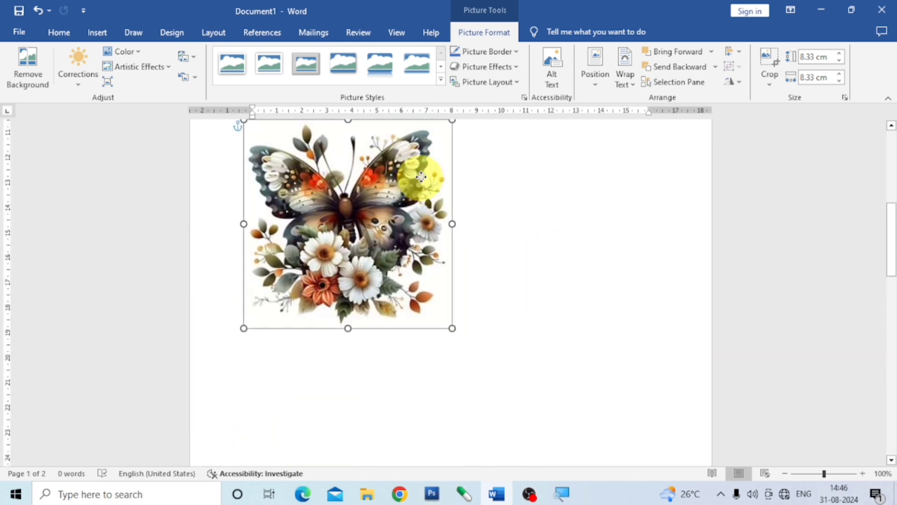
scroll(495, 353, "up", 5)
left_click_drag(402, 409, 384, 309)
Position the green parrot picture at its page's top centre with text wrapping
scroll(518, 410, "down", 5)
scroll(519, 409, "down", 5)
left_click(519, 409)
left_click(596, 84)
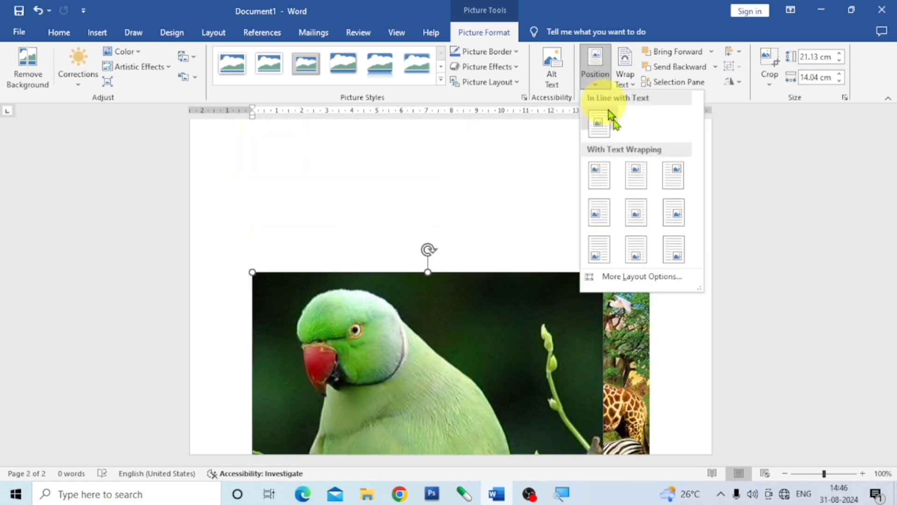
left_click(639, 182)
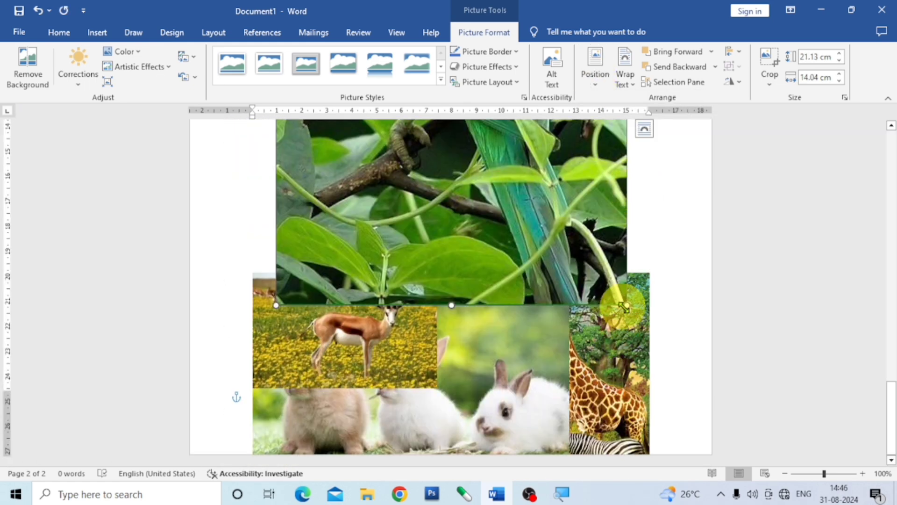
Shrink the parrot picture to about 5.18 × 3.44 cm
left_click_drag(625, 306, 481, 137)
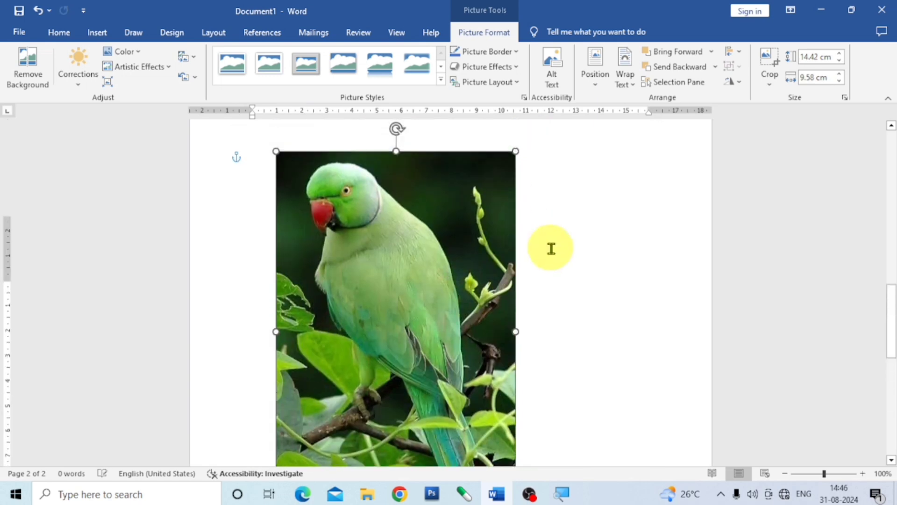
scroll(519, 310, "up", 3)
left_click_drag(519, 313, 390, 453)
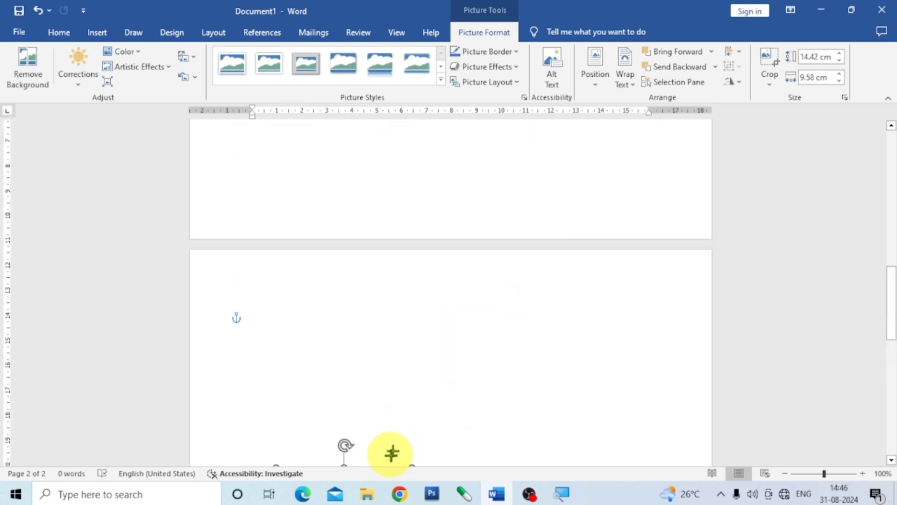
scroll(391, 453, "down", 7)
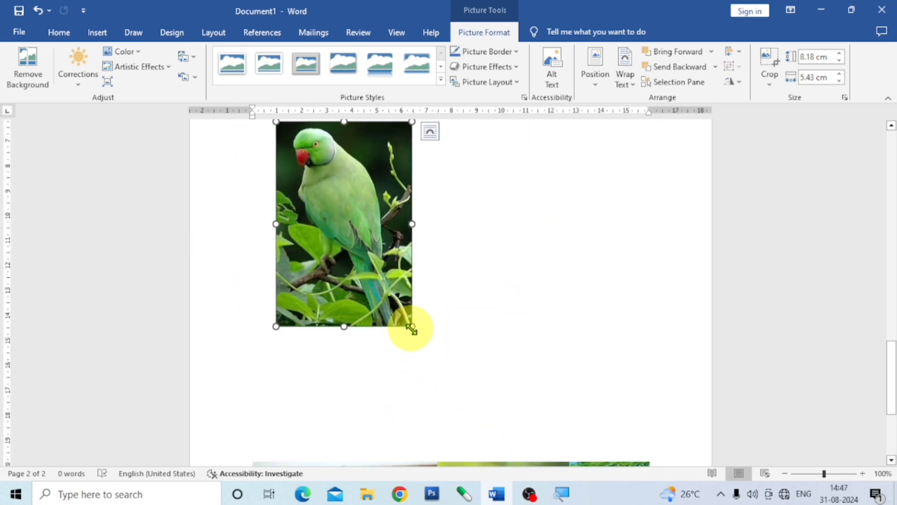
left_click_drag(411, 329, 363, 254)
scroll(417, 252, "up", 5)
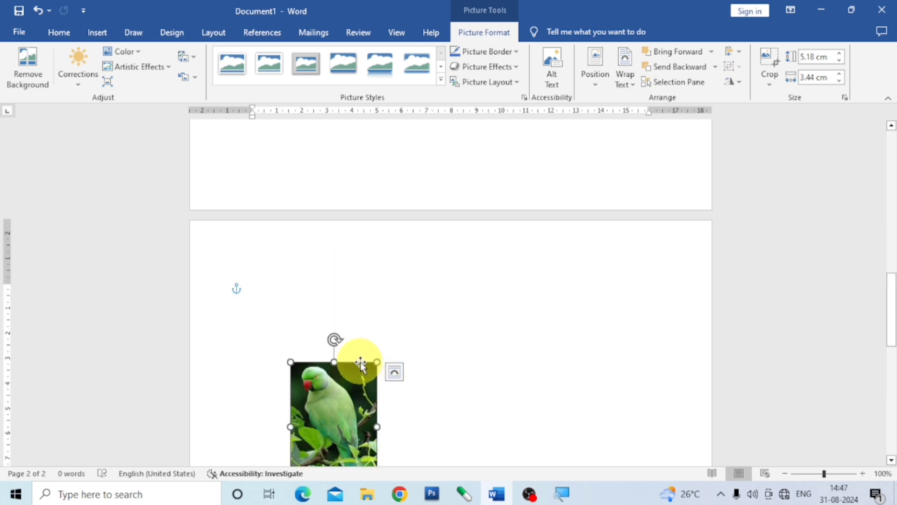
left_click_drag(361, 364, 481, 109)
key("ctrl+z")
Move the parrot picture up to the first page, beside the butterfly picture on its right
scroll(508, 294, "up", 3)
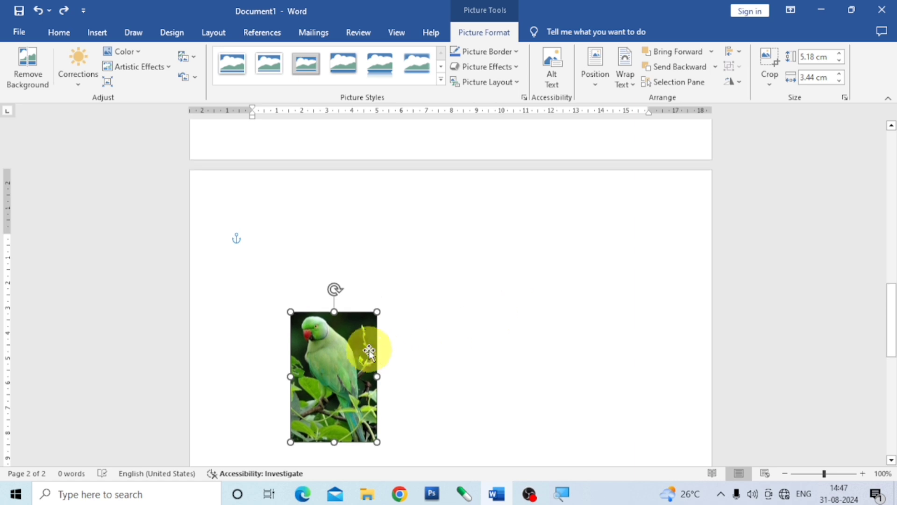
left_click_drag(353, 351, 445, 155)
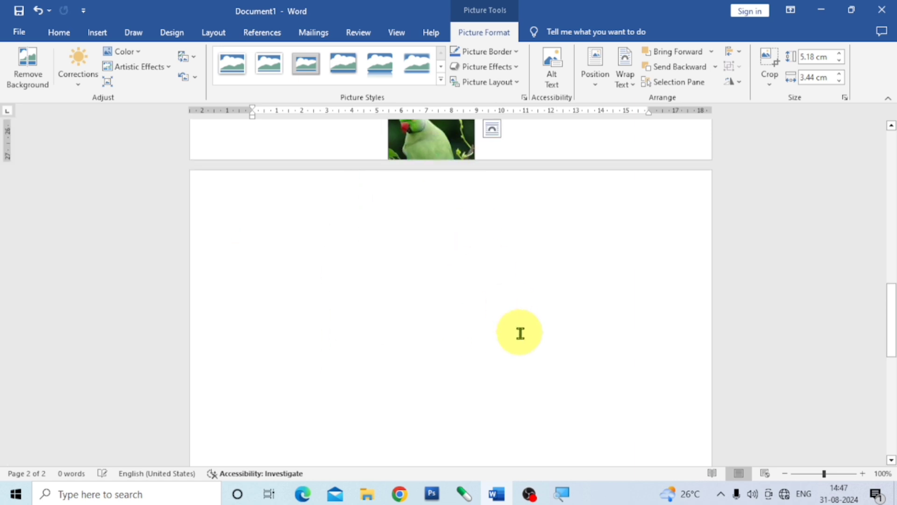
scroll(519, 330, "up", 5)
left_click_drag(438, 355, 411, 150)
scroll(517, 387, "up", 5)
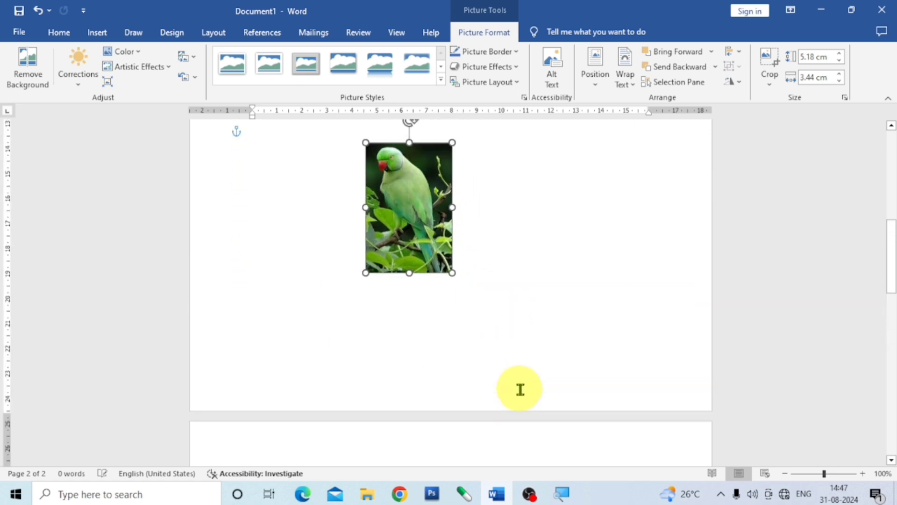
left_click_drag(448, 407, 522, 207)
Position the antelope picture at its page's top centre with text wrapping
scroll(487, 432, "down", 5)
scroll(486, 432, "down", 6)
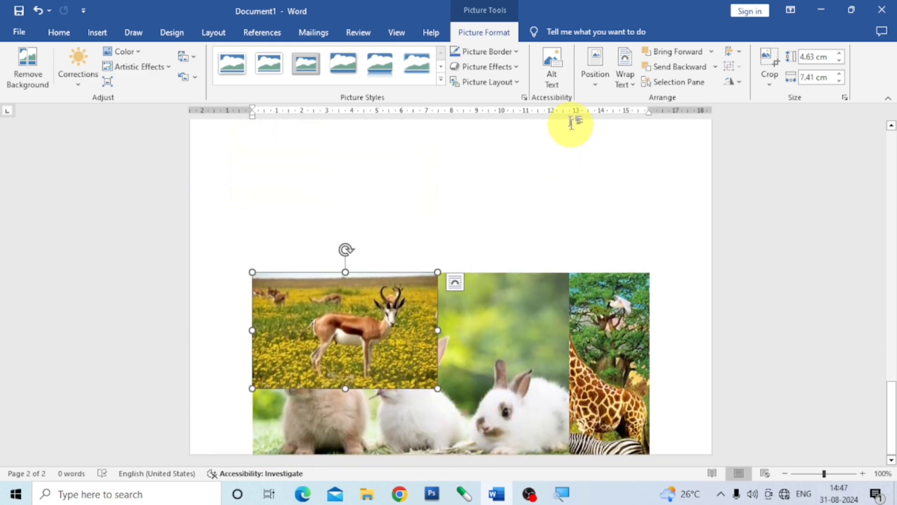
left_click(595, 88)
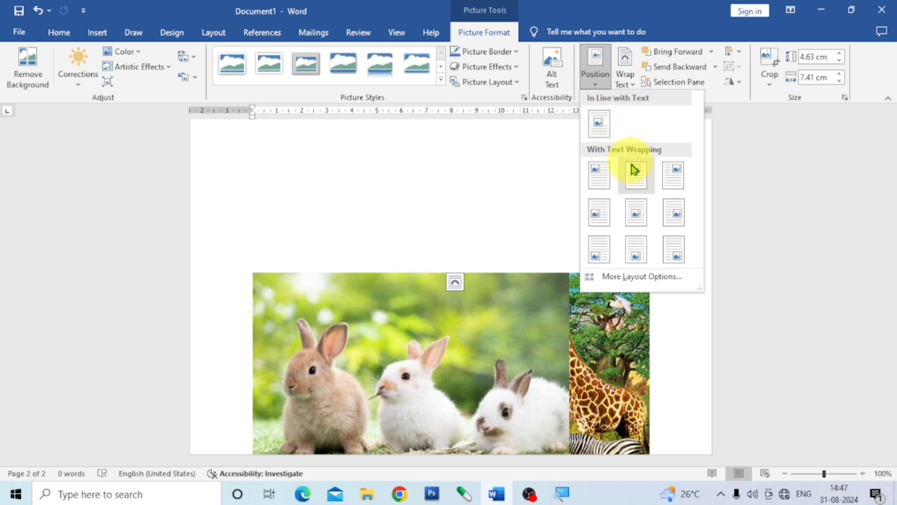
left_click(636, 174)
Move the antelope picture up to the first page, directly below the butterfly picture
scroll(558, 353, "up", 6)
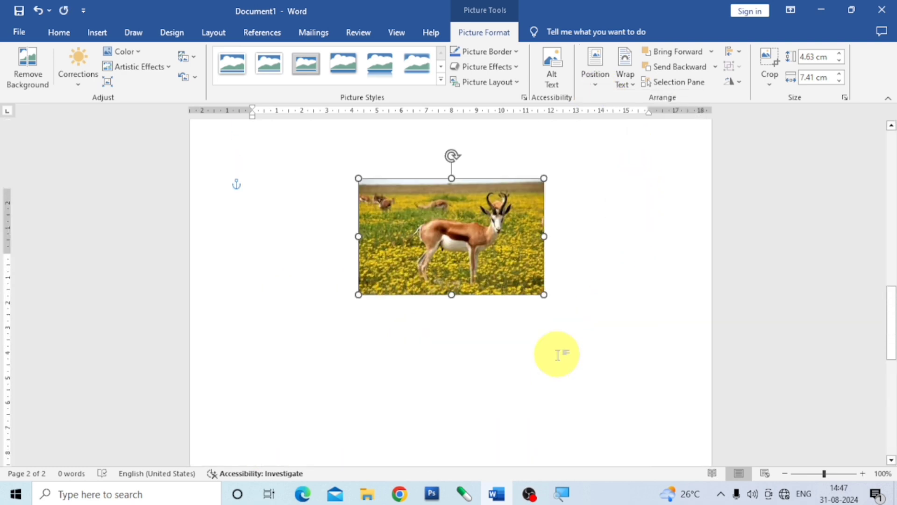
left_click_drag(513, 439, 545, 191)
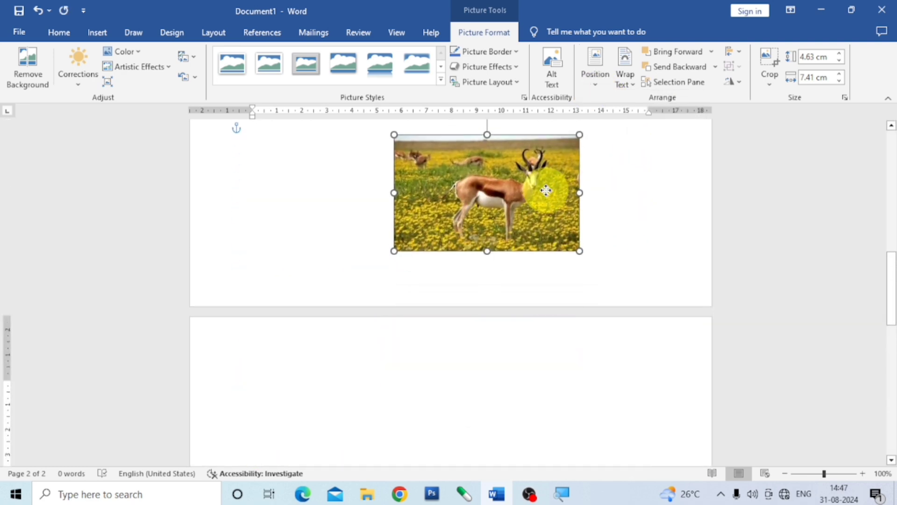
scroll(587, 304, "up", 3)
left_click_drag(525, 381, 395, 255)
Position the three-rabbits picture at its page's top centre with text wrapping
scroll(490, 411, "down", 10)
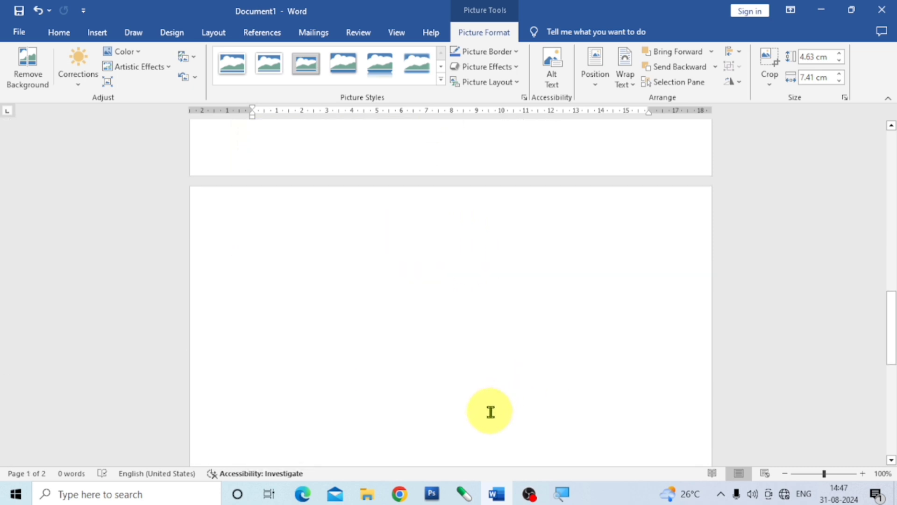
left_click(458, 352)
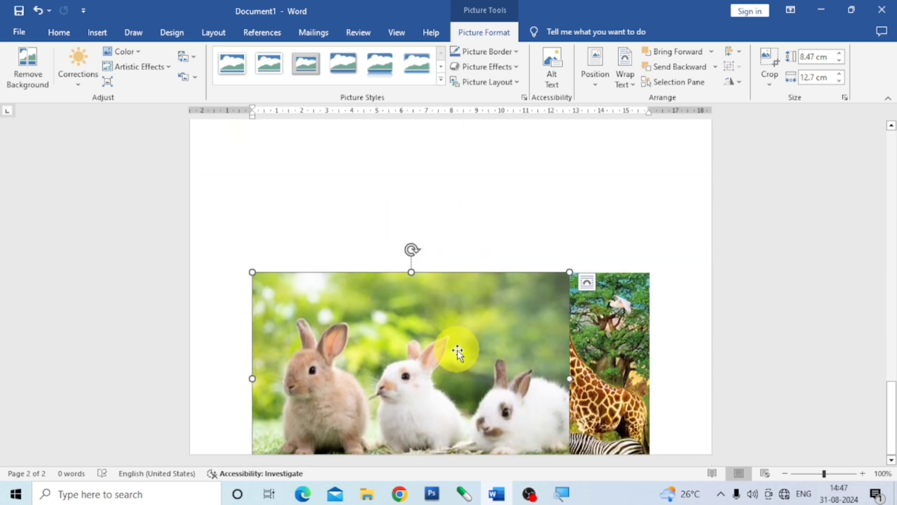
left_click(596, 87)
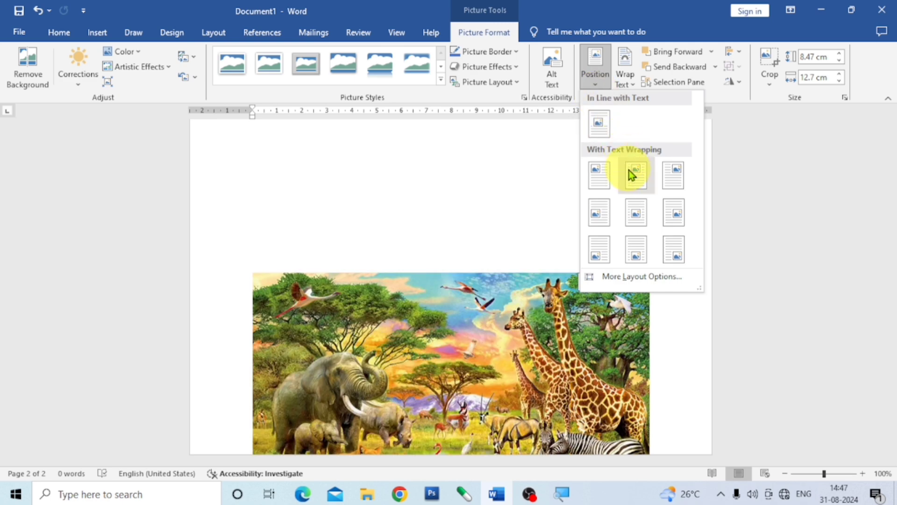
left_click(633, 173)
Shrink the rabbits picture to about 4.02 × 6.03 cm and move it to the first page, on the antelope picture's right
scroll(566, 318, "up", 6)
scroll(565, 321, "up", 2)
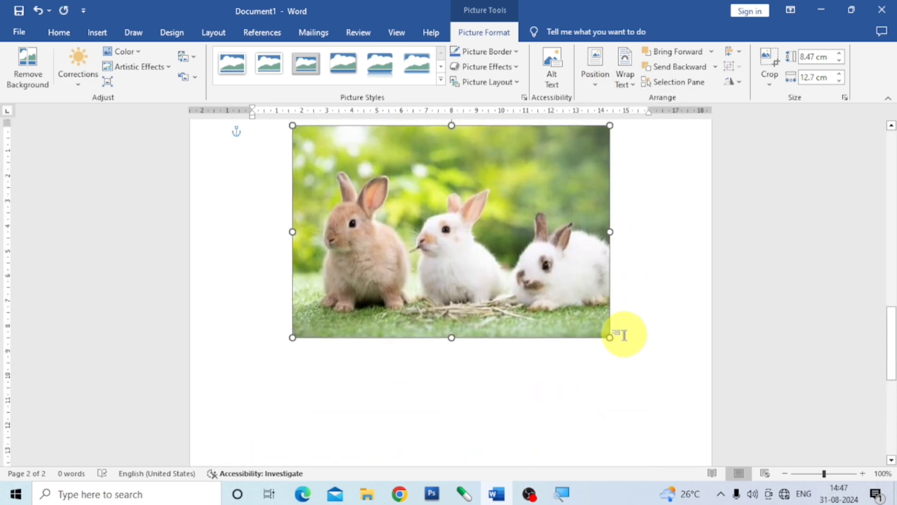
left_click_drag(610, 337, 445, 196)
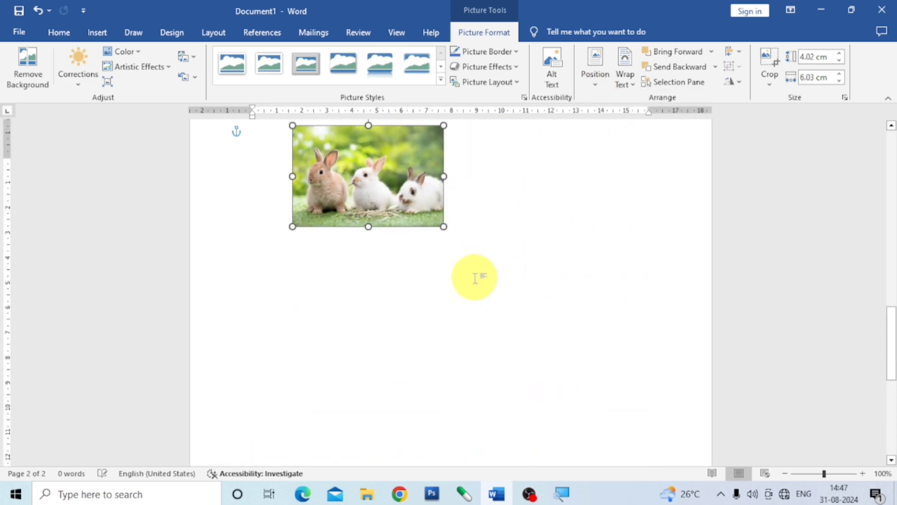
scroll(475, 276, "up", 8)
left_click_drag(423, 385, 483, 189)
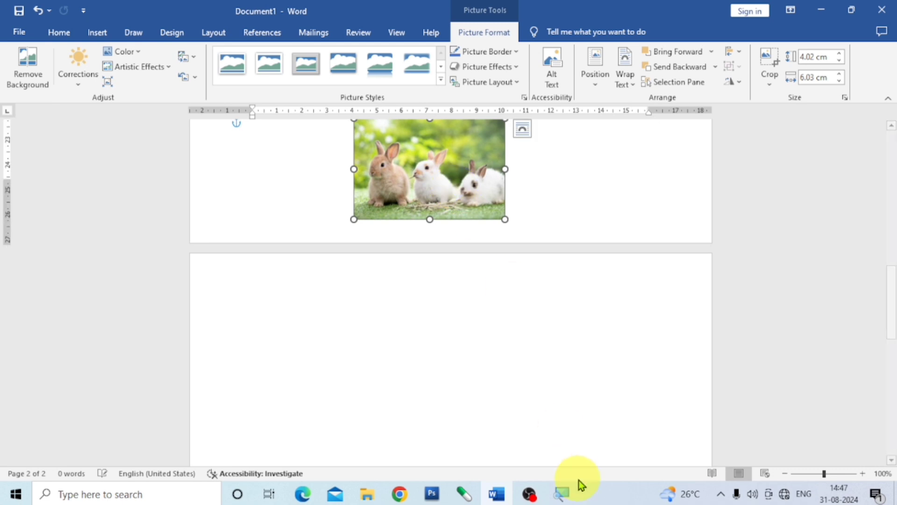
scroll(571, 370, "up", 6)
left_click_drag(474, 351, 581, 192)
Position the savanna wildlife picture at its page's top centre with text wrapping
scroll(560, 393, "down", 2)
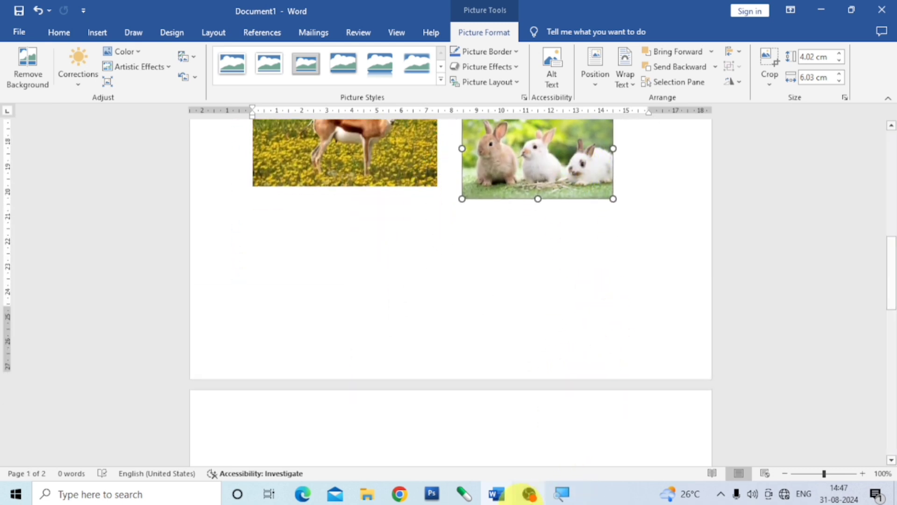
scroll(506, 424, "down", 10)
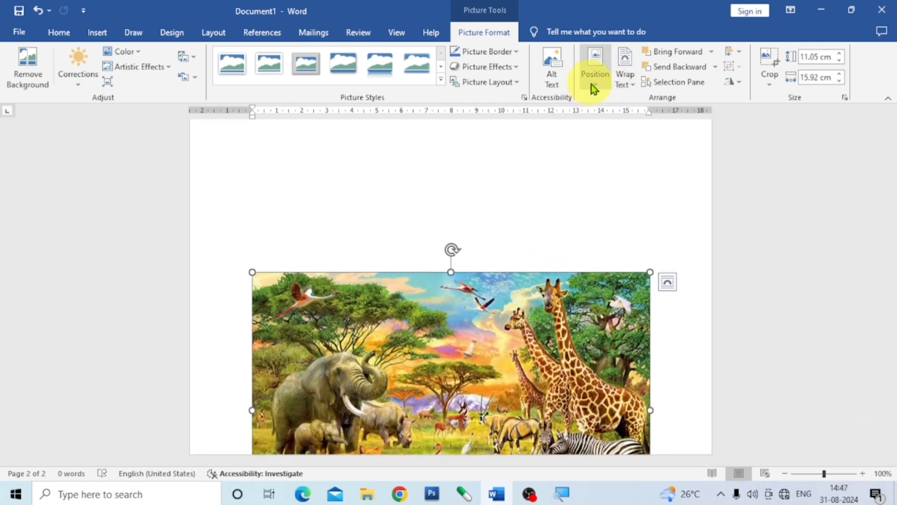
left_click(593, 84)
left_click(633, 180)
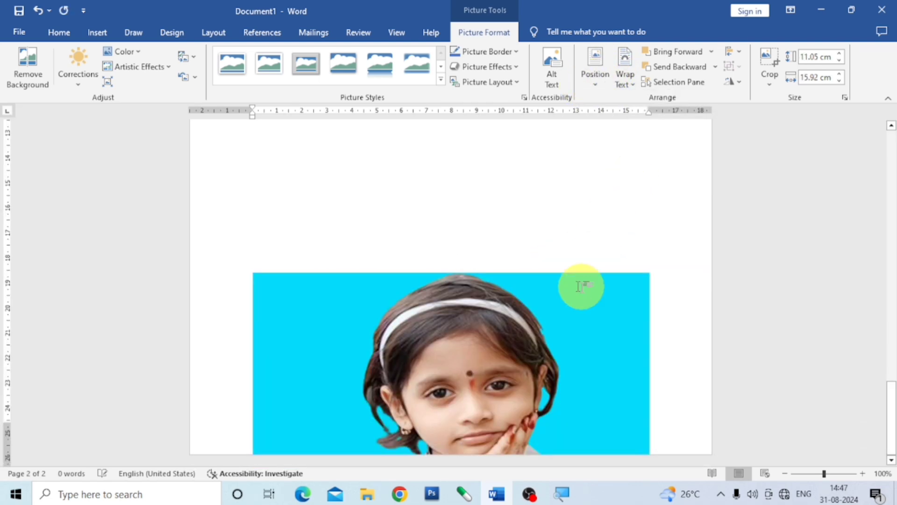
Shrink the savanna wildlife picture to about 3.47 × 5 cm and move it to the first page, below the antelope picture
scroll(582, 287, "up", 7)
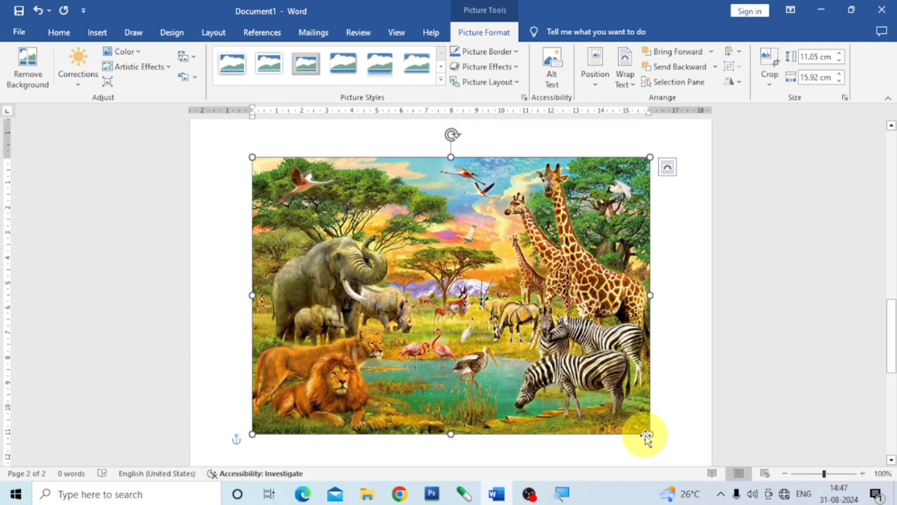
left_click_drag(652, 435, 376, 246)
scroll(466, 337, "up", 5)
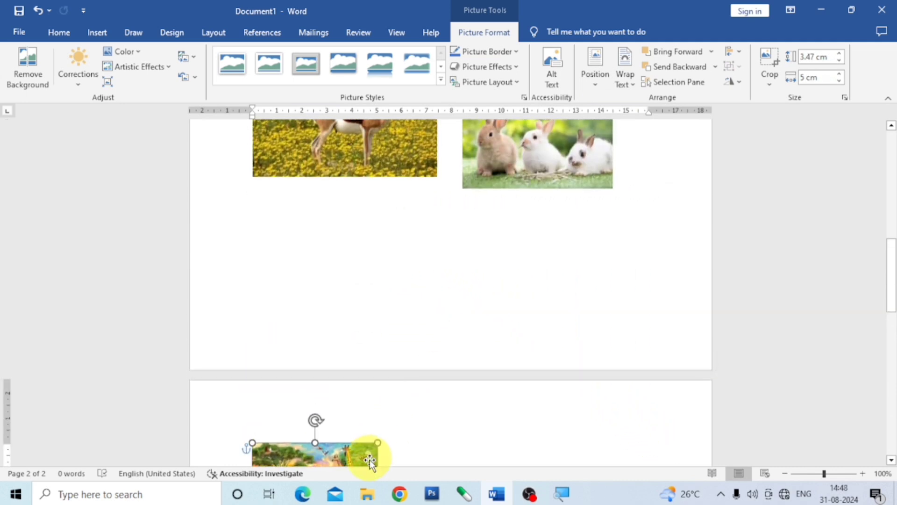
left_click_drag(344, 454, 355, 230)
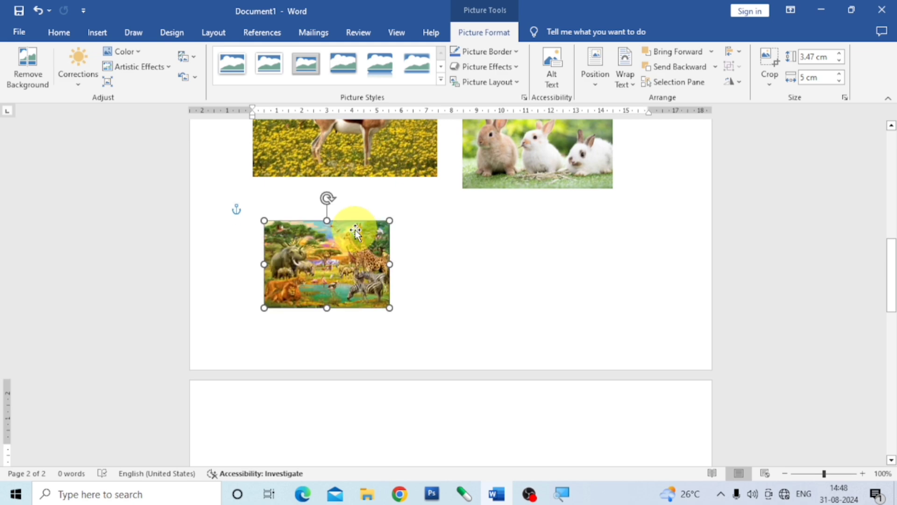
Delete the picture of the girl on a cyan background from the second page
scroll(520, 323, "down", 3)
left_click(495, 424)
key("BackSpace")
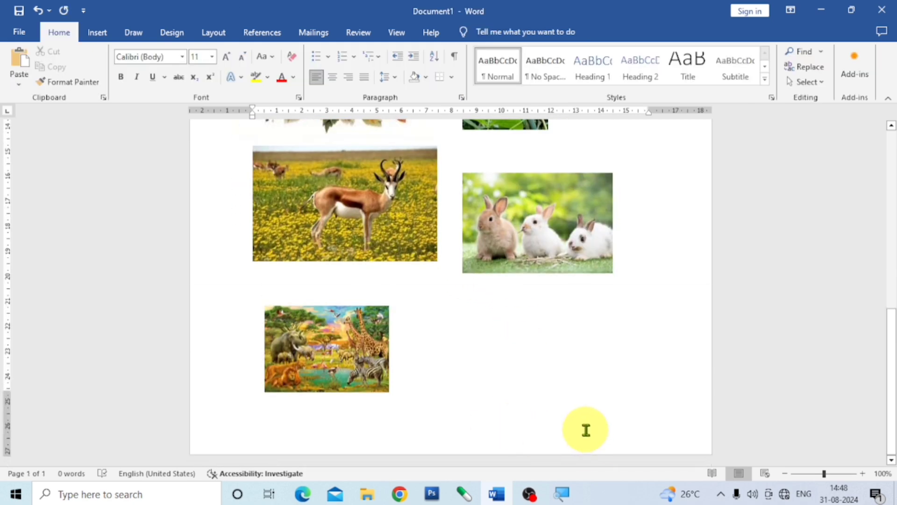
Move the savanna wildlife picture up the first page into the free space on the parrot picture's right
scroll(570, 416, "up", 4)
scroll(556, 397, "up", 2)
scroll(400, 356, "up", 4)
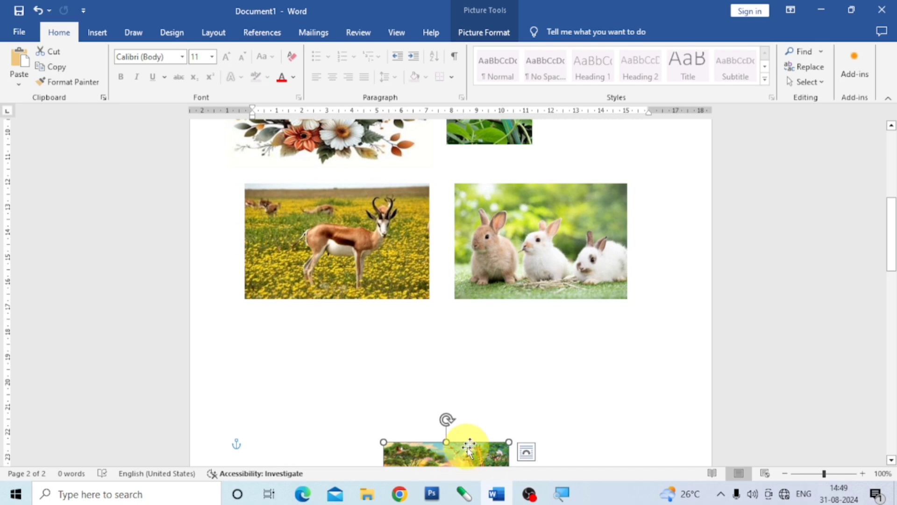
left_click_drag(465, 444, 461, 338)
scroll(570, 392, "up", 6)
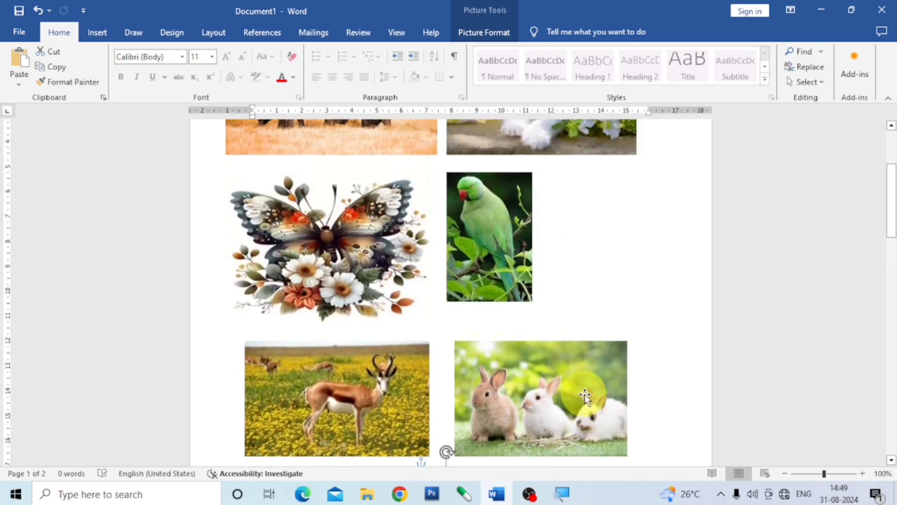
scroll(579, 394, "down", 8)
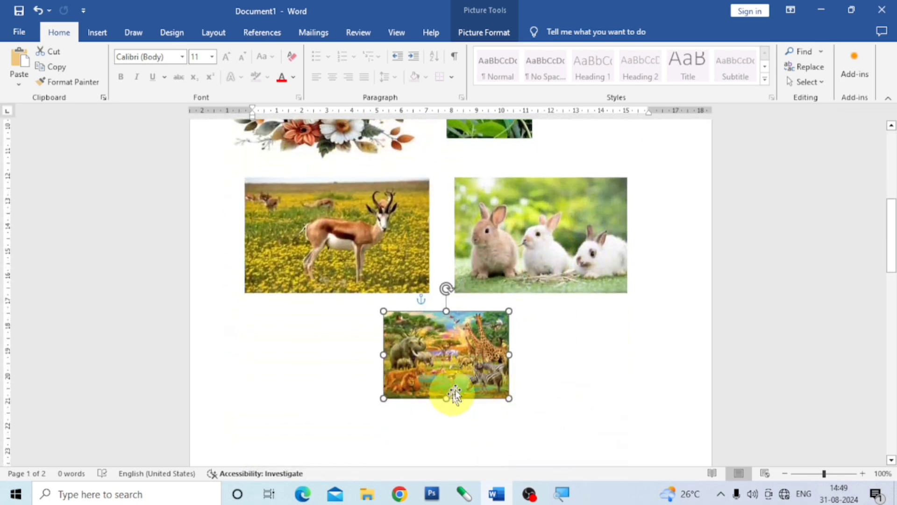
left_click_drag(451, 379, 599, 308)
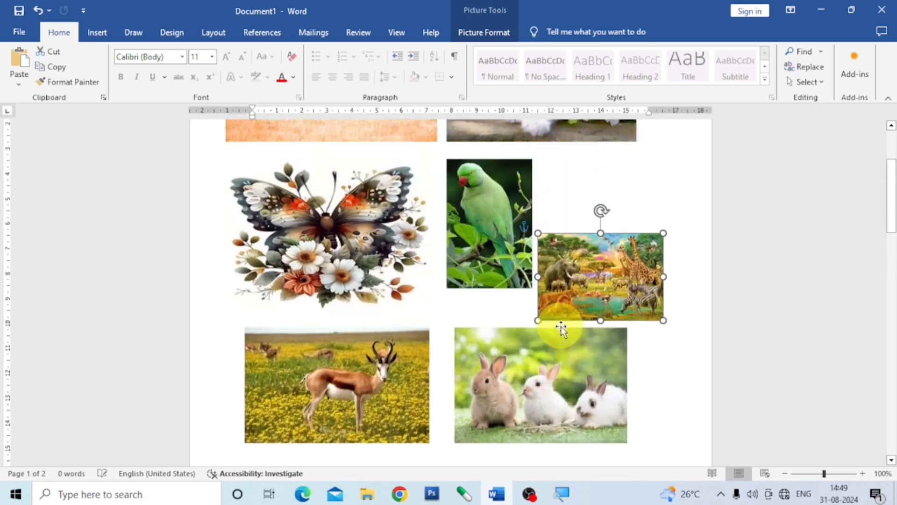
scroll(599, 356, "up", 2)
left_click_drag(598, 356, 596, 296)
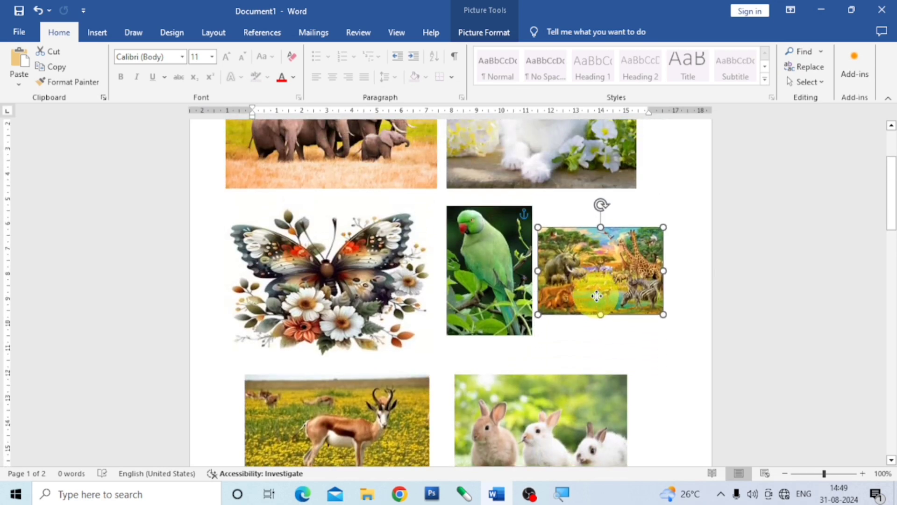
scroll(597, 296, "up", 3)
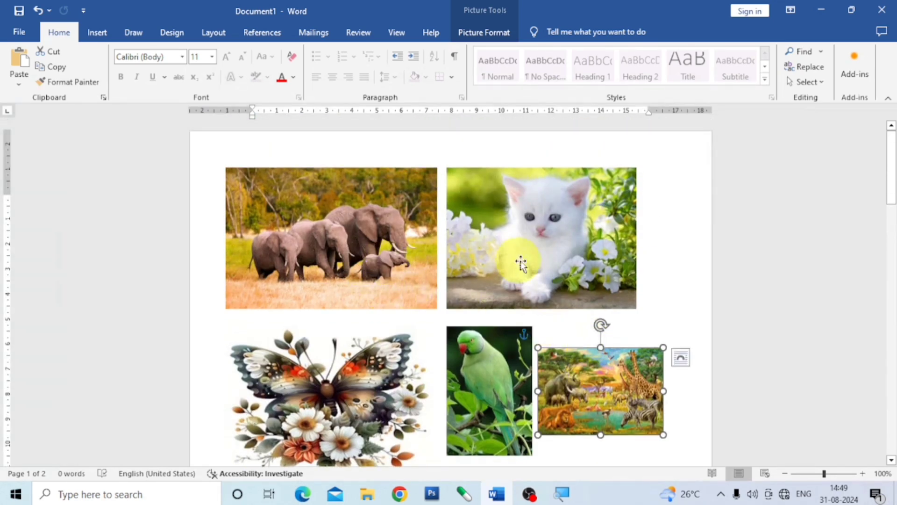
scroll(608, 409, "down", 3)
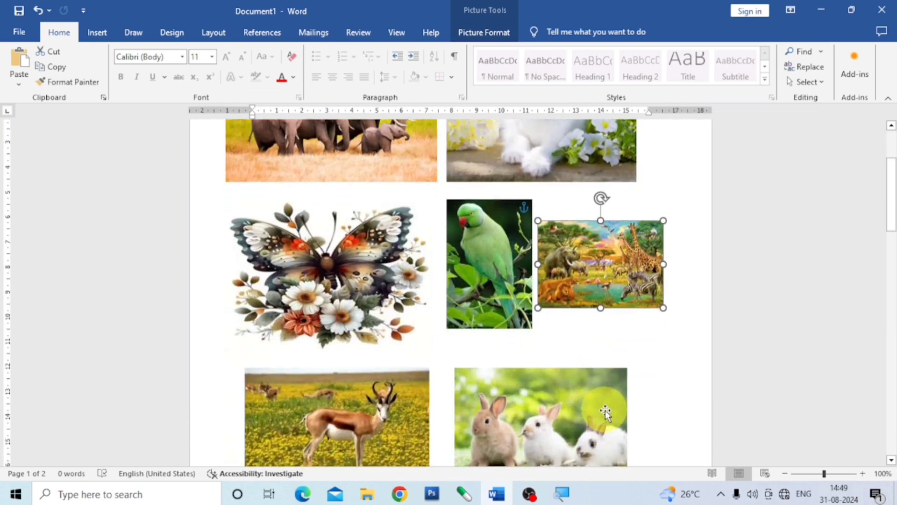
Select the first page's pictures one at a time, from the elephants to the rabbits, to check that each is a separate object
scroll(509, 411, "down", 4)
scroll(521, 406, "up", 3)
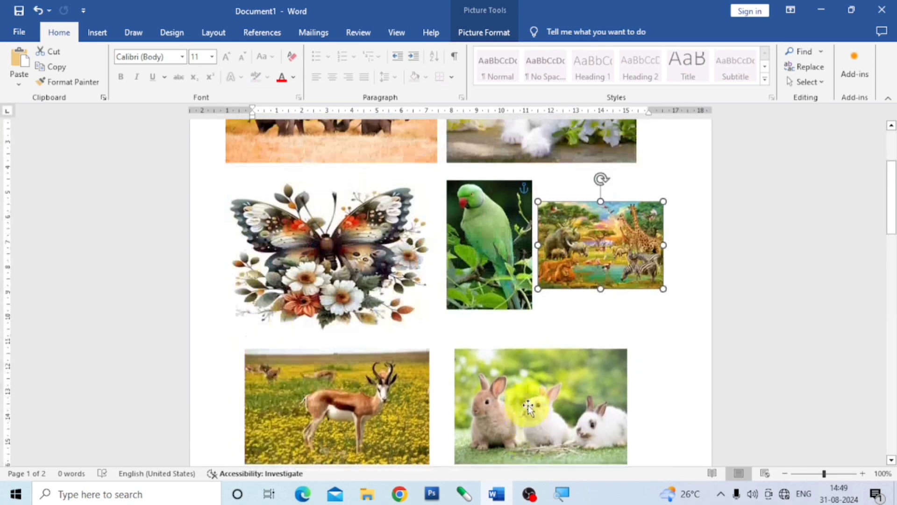
scroll(528, 404, "up", 3)
left_click(393, 246)
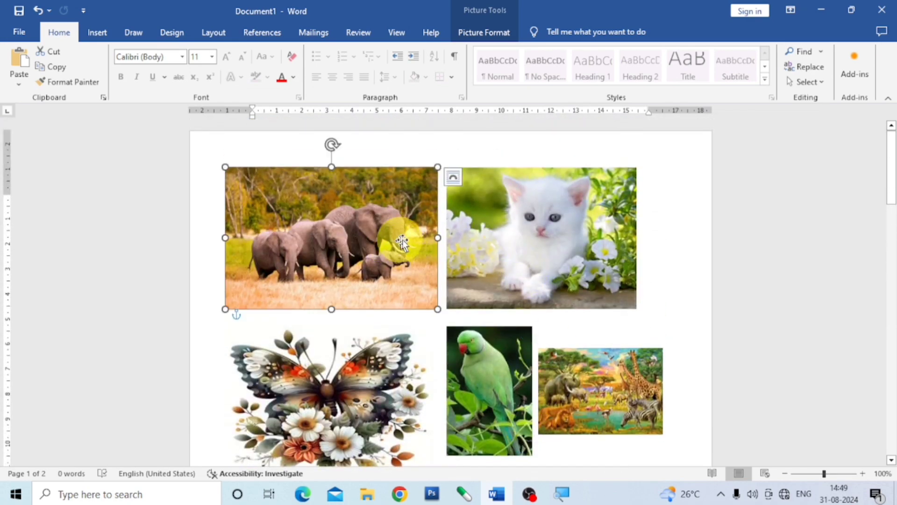
left_click(526, 227)
left_click(328, 371)
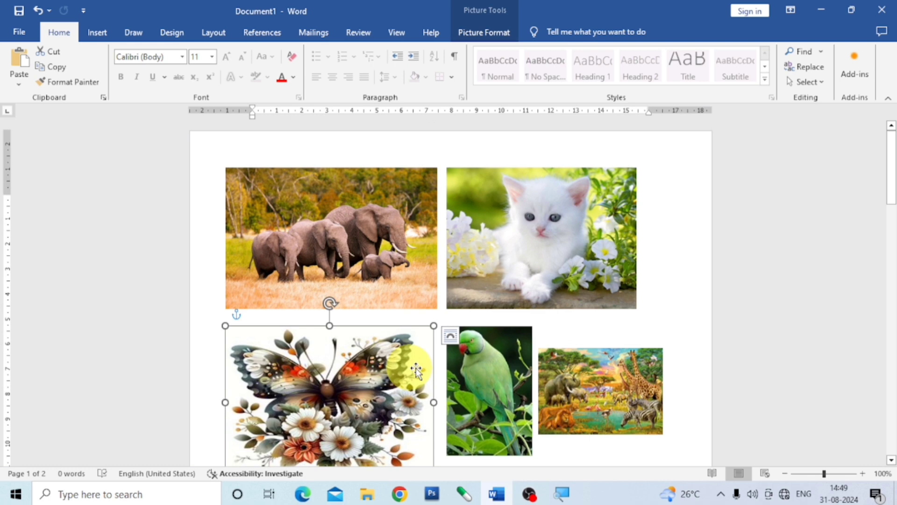
left_click(484, 371)
left_click(580, 388)
scroll(484, 402, "down", 4)
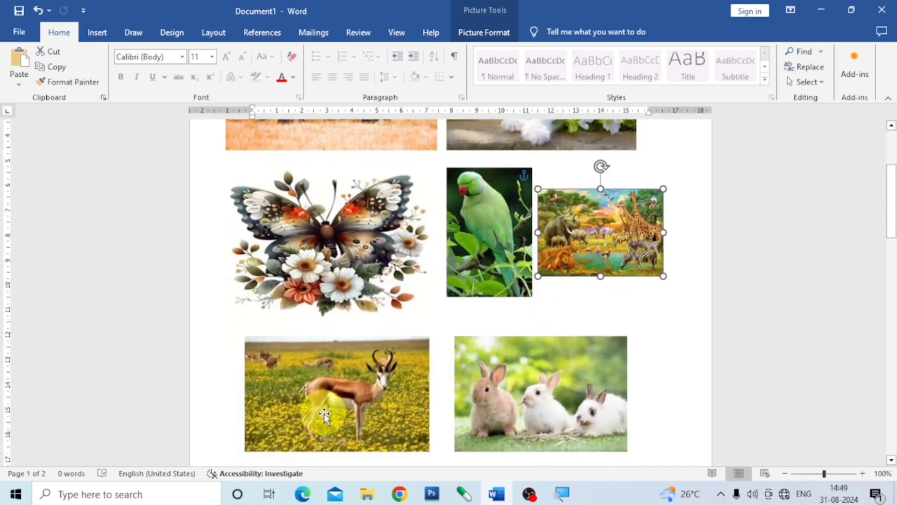
left_click(324, 415)
left_click(528, 403)
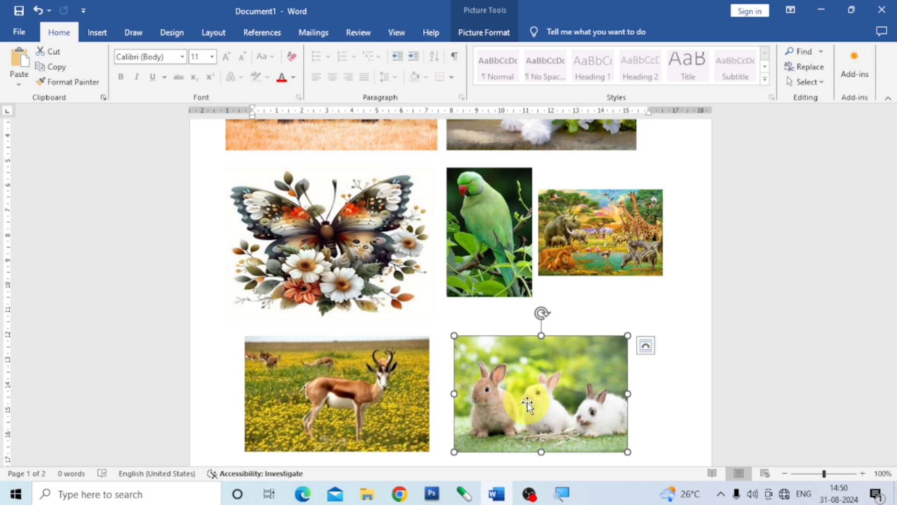
Select all seven pictures on the first page together, from the elephants to the rabbits, and group them into one object
scroll(481, 444, "up", 3)
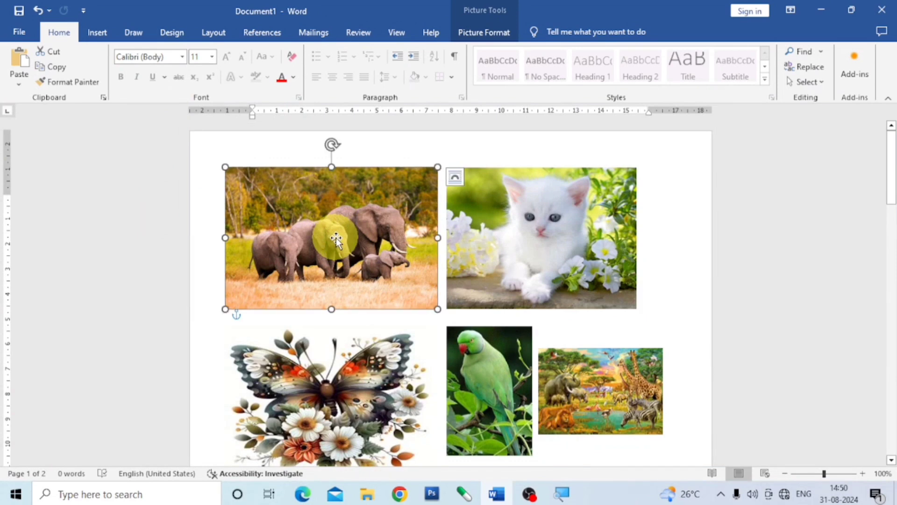
left_click(580, 225, "ctrl")
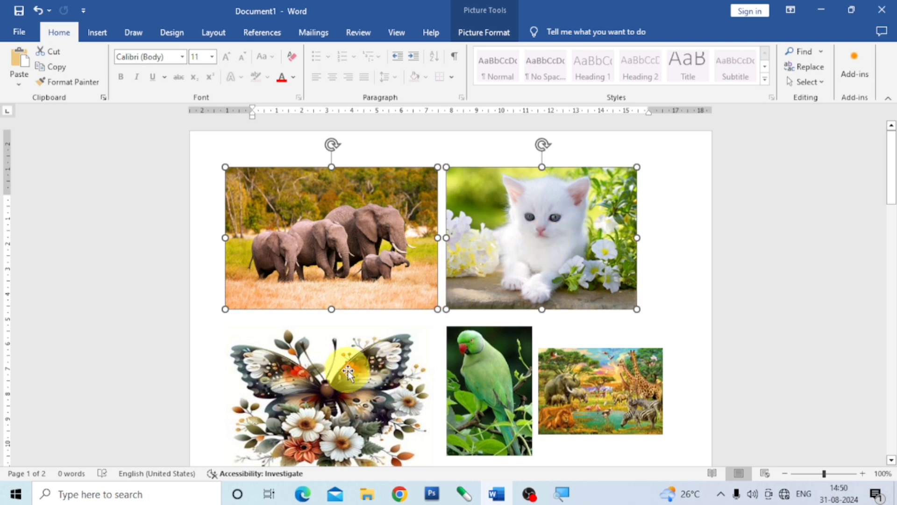
left_click(477, 374, "ctrl")
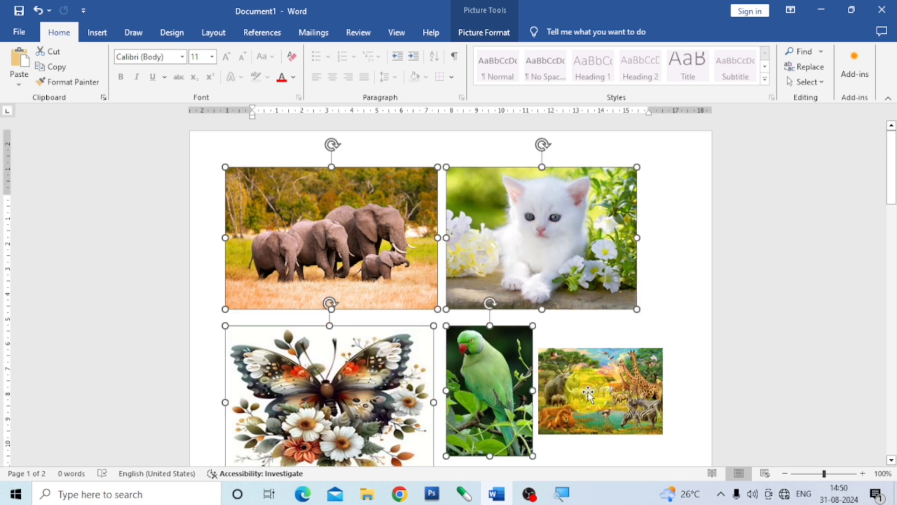
scroll(588, 394, "down", 3)
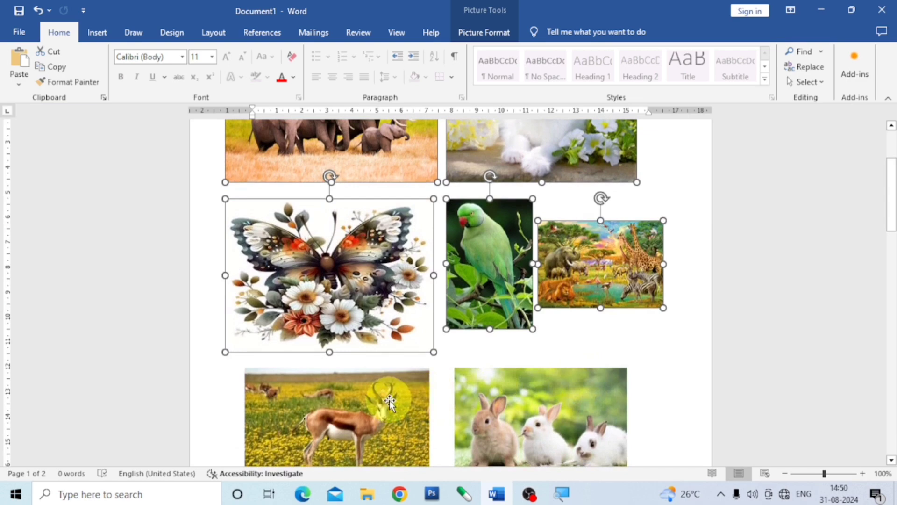
left_click(391, 388, "ctrl")
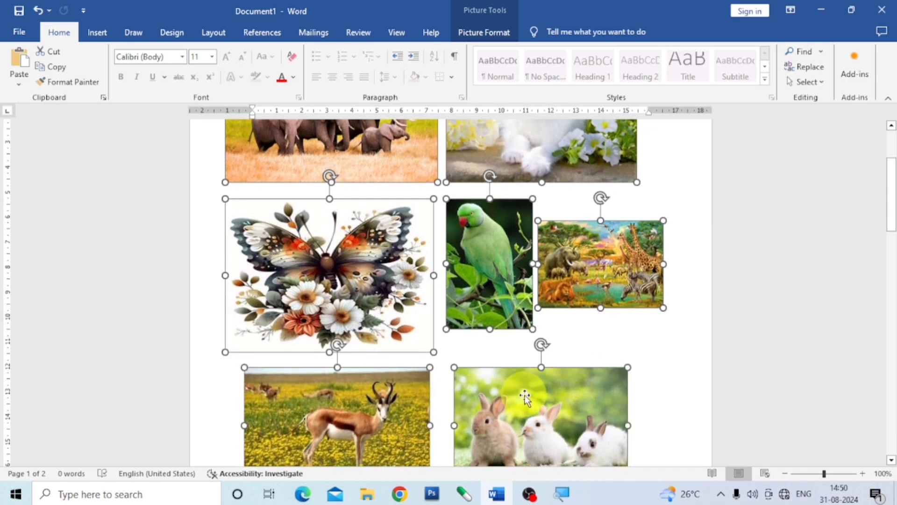
scroll(525, 396, "down", 2)
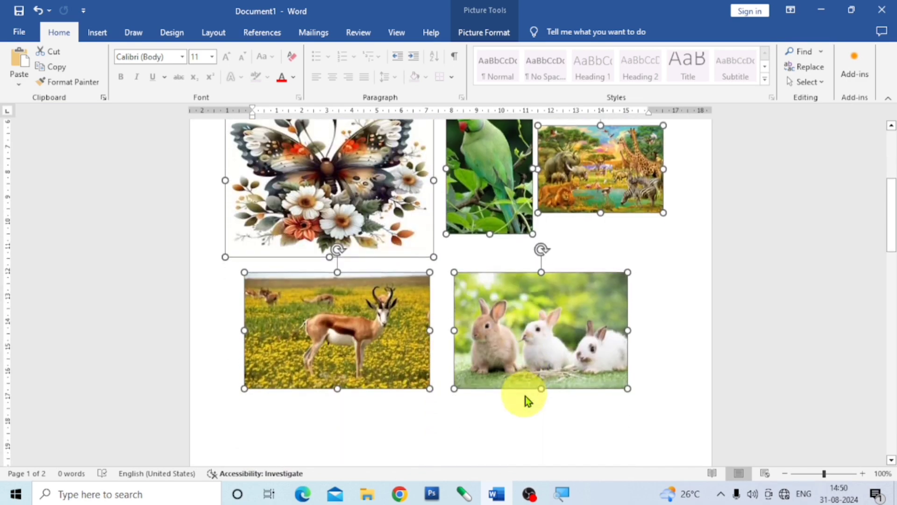
scroll(525, 397, "up", 5)
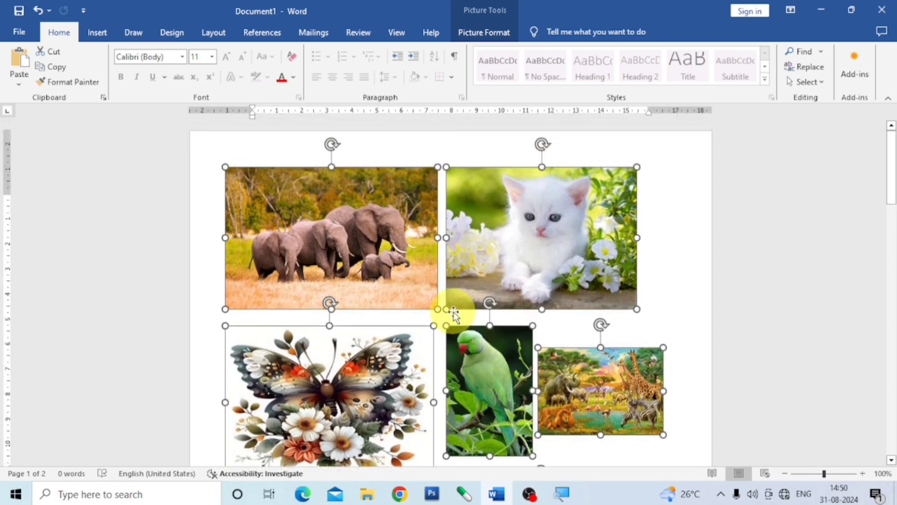
scroll(467, 327, "down", 1)
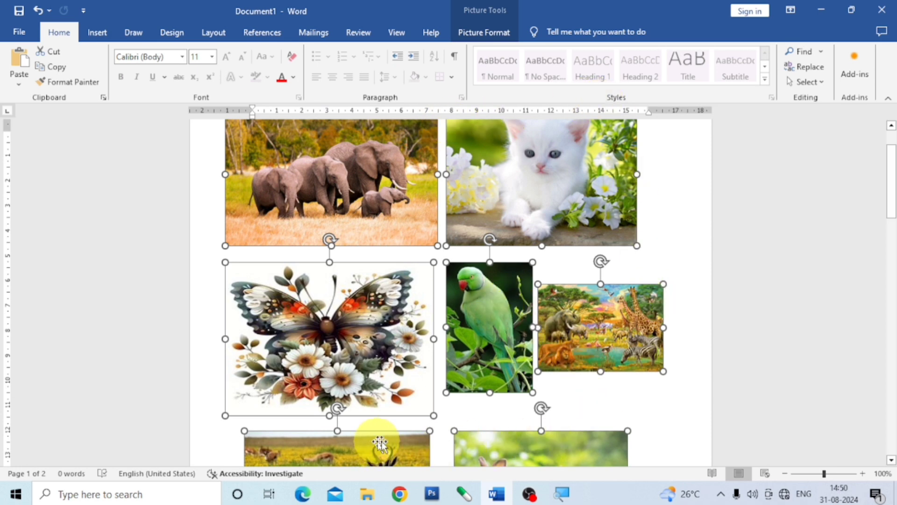
left_click(486, 18)
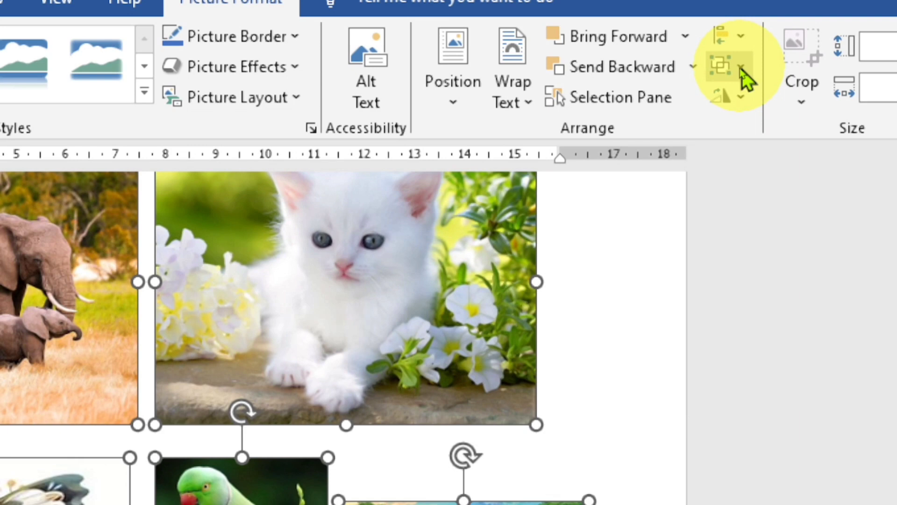
left_click(742, 69)
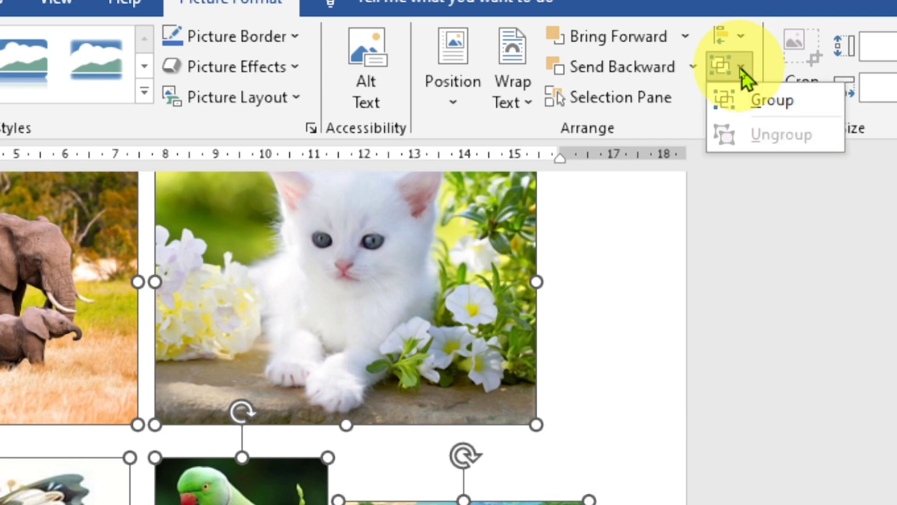
left_click(773, 99)
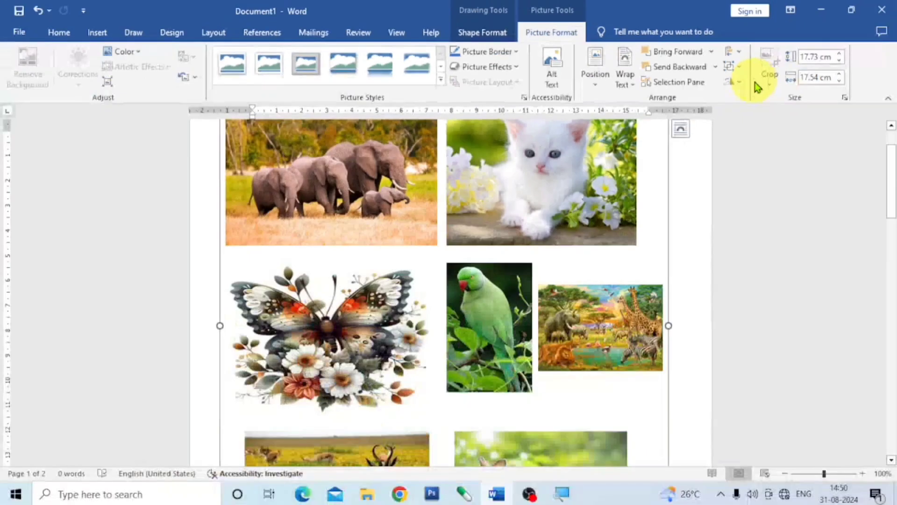
Move the whole picture group slightly up and to the right on the first page
scroll(542, 332, "up", 2)
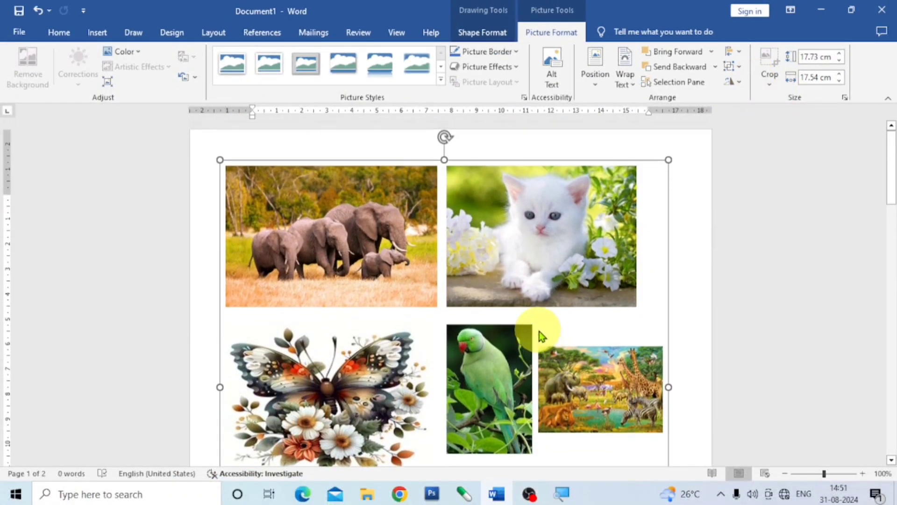
mouse_move(512, 161)
left_mouse_down()
mouse_move(537, 164)
mouse_move(549, 194)
mouse_move(529, 183)
mouse_move(526, 152)
left_mouse_up()
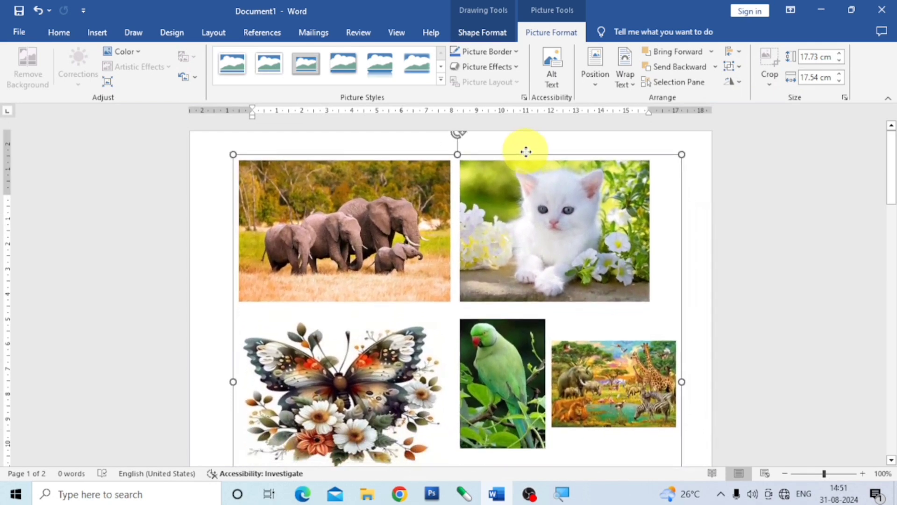
scroll(559, 352, "down", 6)
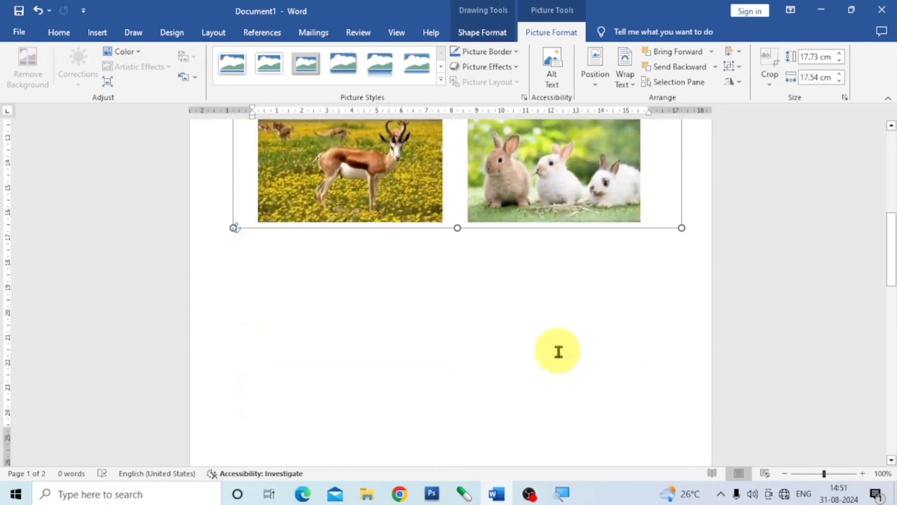
scroll(558, 354, "up", 6)
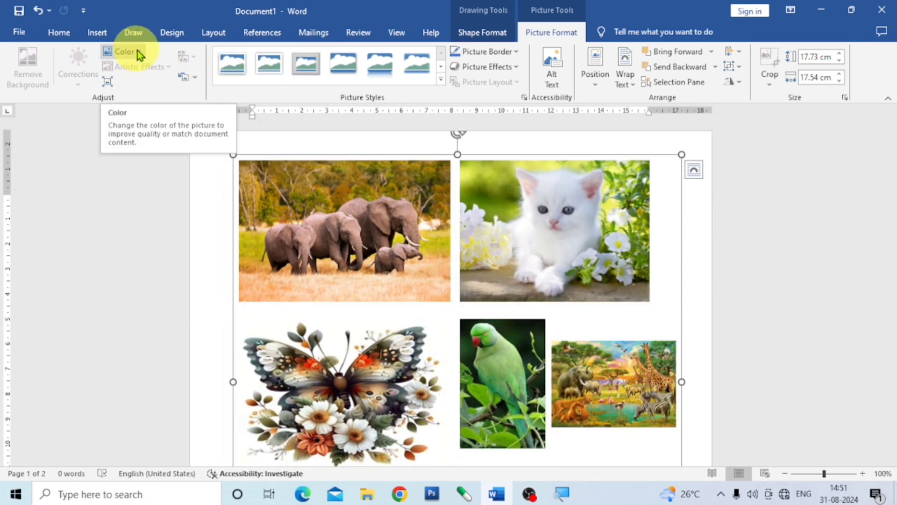
Preview recolour presets such as Blue, Accent color 5 Dark on the grouped pictures without applying one
left_click(137, 51)
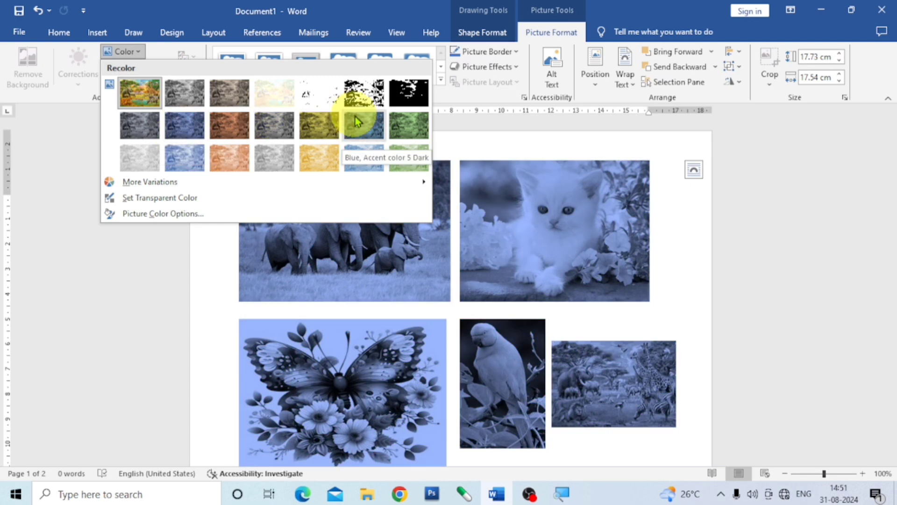
left_click(696, 289)
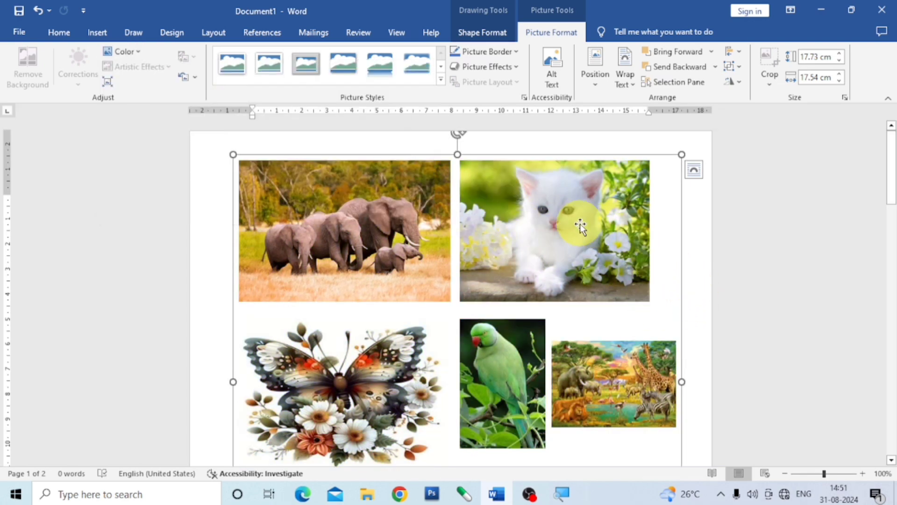
scroll(580, 227, "down", 5)
scroll(571, 227, "up", 5)
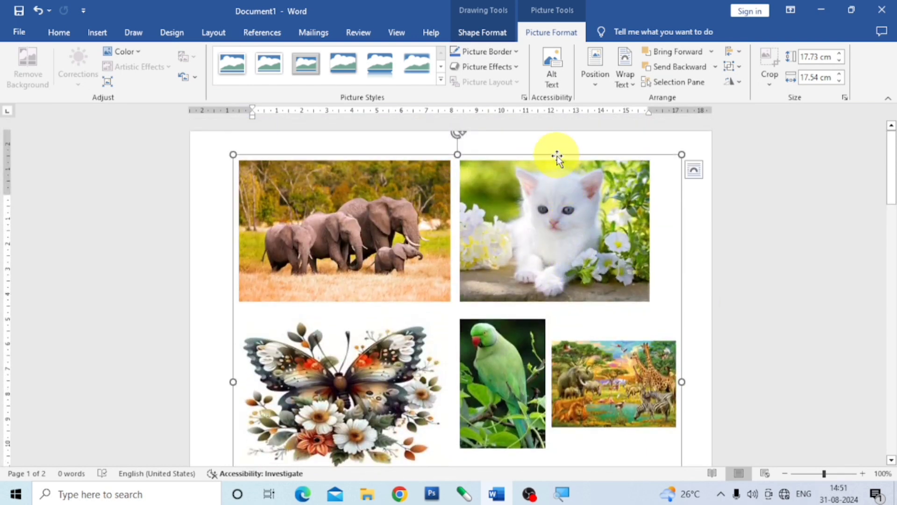
Move the picture group slightly down and back to the left on the page
left_click_drag(559, 159, 546, 177)
scroll(627, 253, "down", 7)
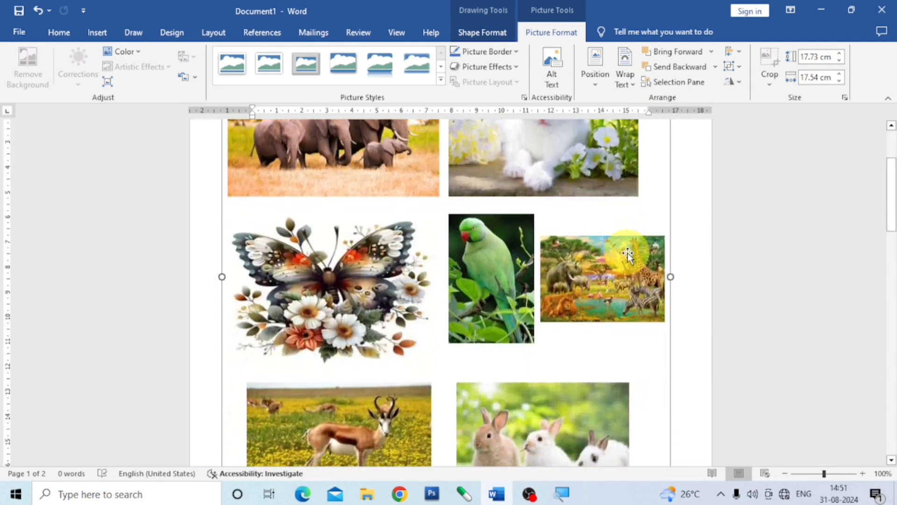
scroll(627, 253, "up", 4)
scroll(619, 262, "up", 3)
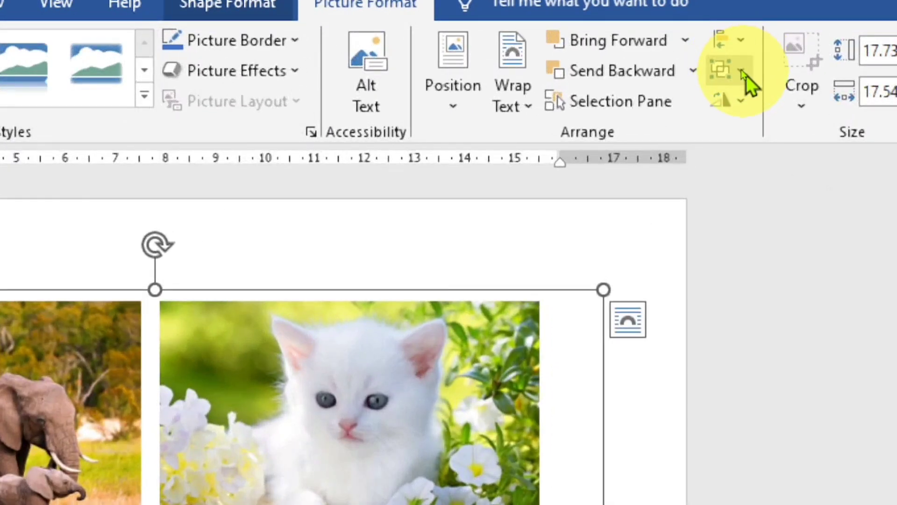
Ungroup the pictures and shift all of them together slightly down and to the right
left_click(747, 70)
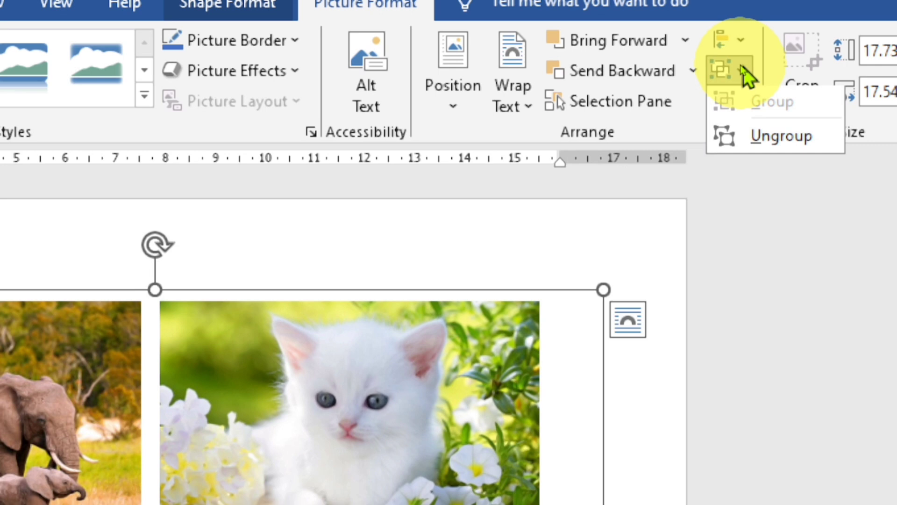
left_click(779, 143)
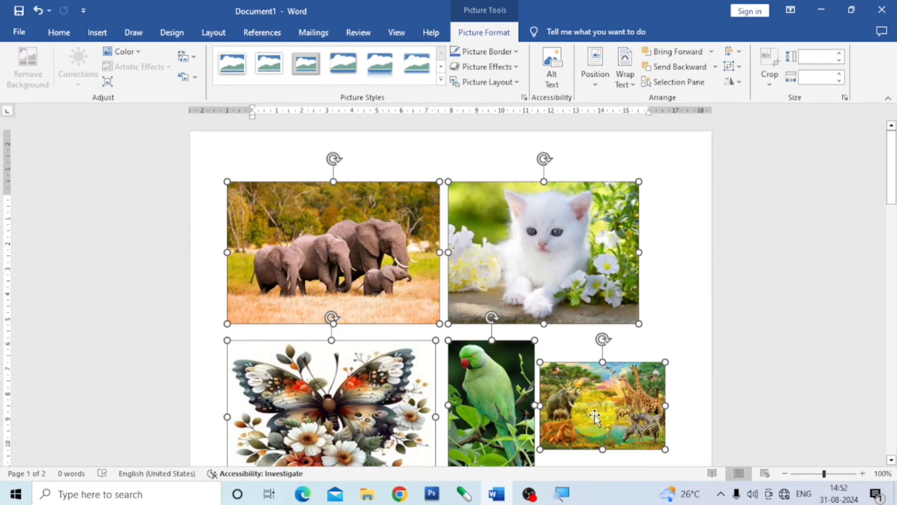
scroll(617, 397, "down", 2)
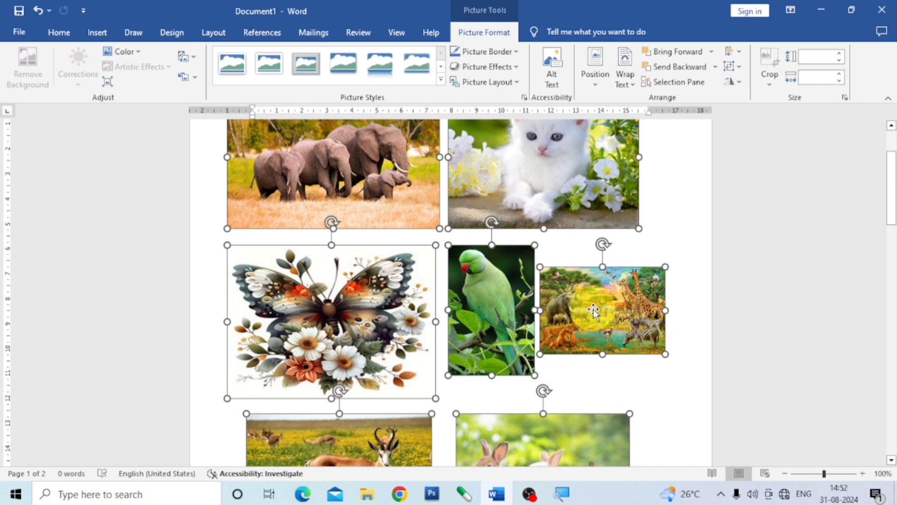
mouse_move(593, 310)
left_mouse_down()
mouse_move(611, 309)
mouse_move(597, 313)
left_mouse_up()
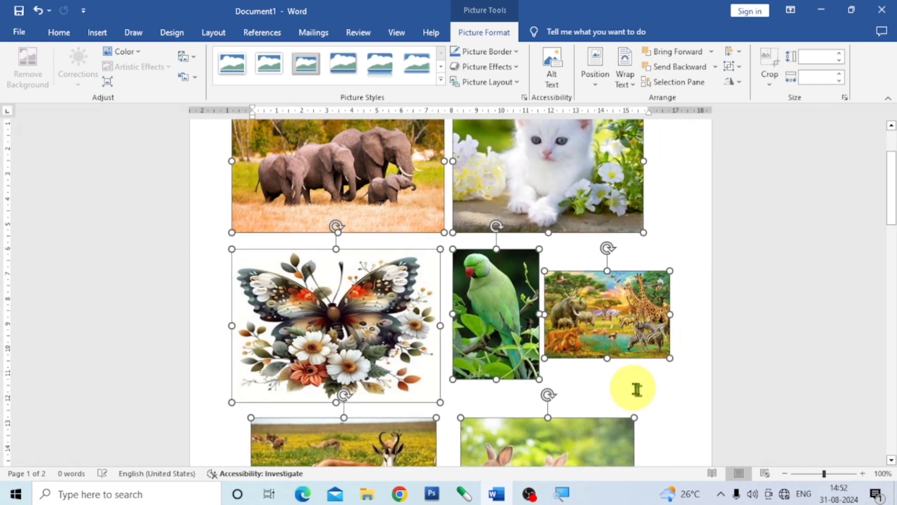
Move only the savanna wildlife picture slightly to the right, farther from the parrot picture
left_click(652, 398)
left_click(611, 331)
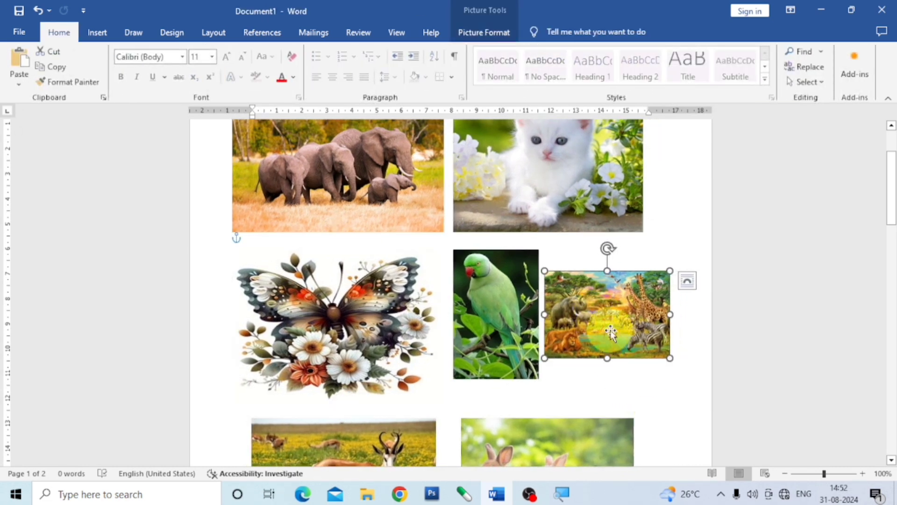
left_click_drag(611, 332, 625, 327)
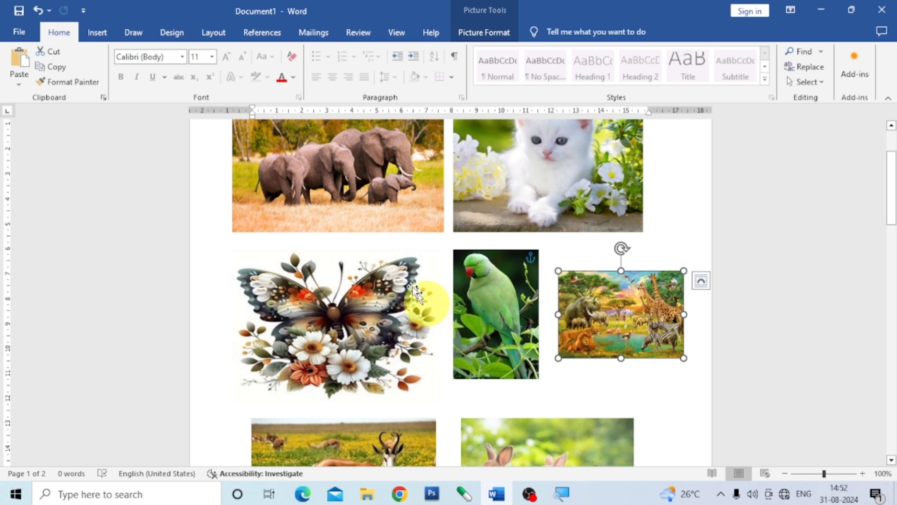
Select all seven separate pictures again and regroup them as a single object in their new arrangement
left_click(376, 230)
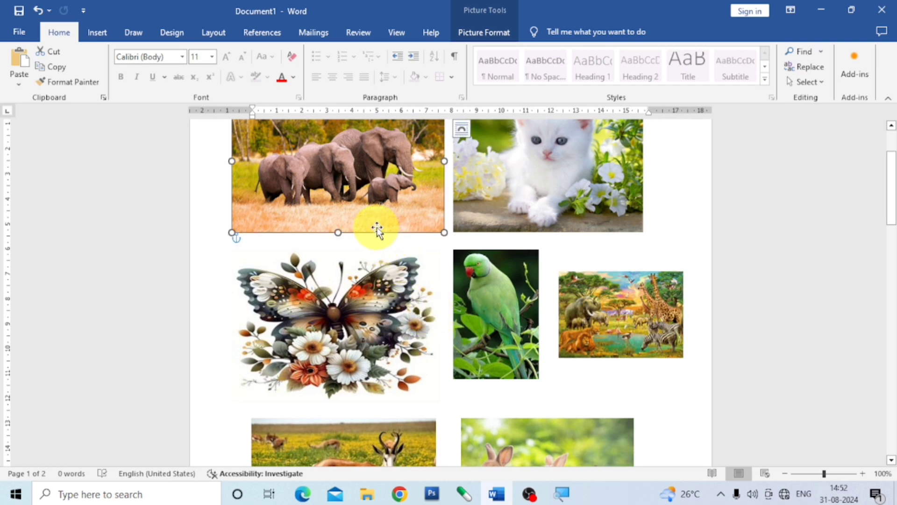
left_click(538, 186, "ctrl")
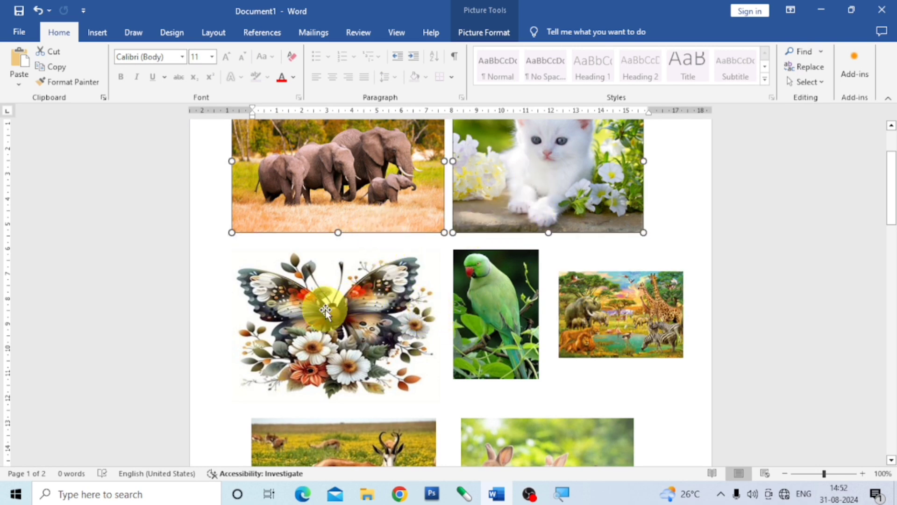
left_click(359, 303, "ctrl")
left_click(487, 294, "ctrl")
left_click(572, 316, "ctrl")
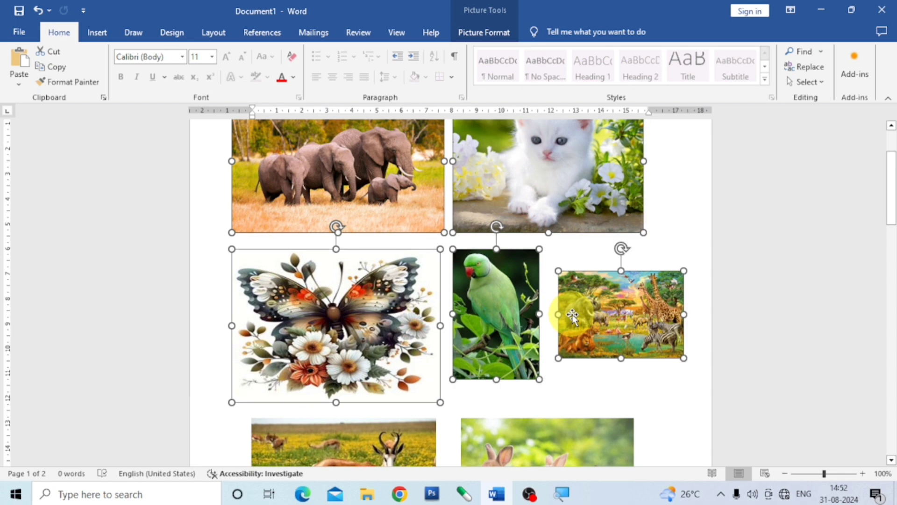
left_click(357, 437, "ctrl")
left_click(533, 437, "ctrl")
scroll(533, 436, "down", 3)
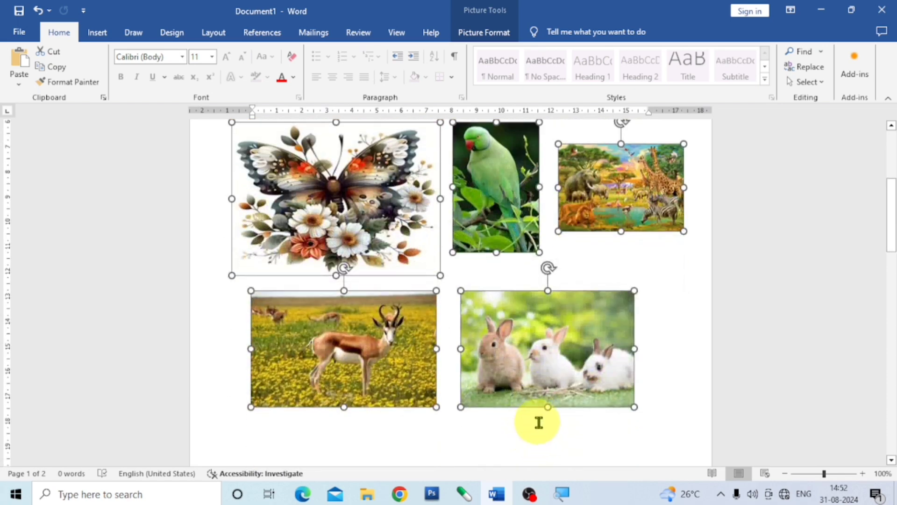
scroll(538, 421, "up", 4)
left_click(486, 32)
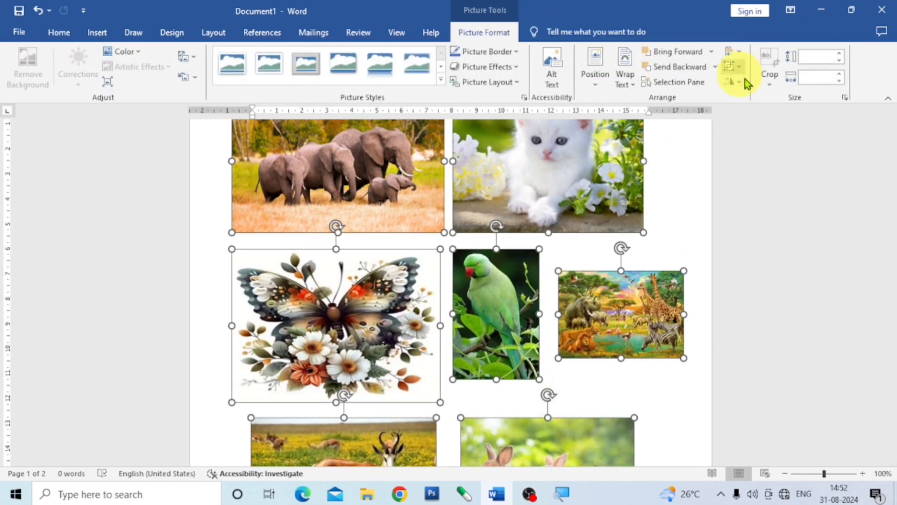
left_click(742, 66)
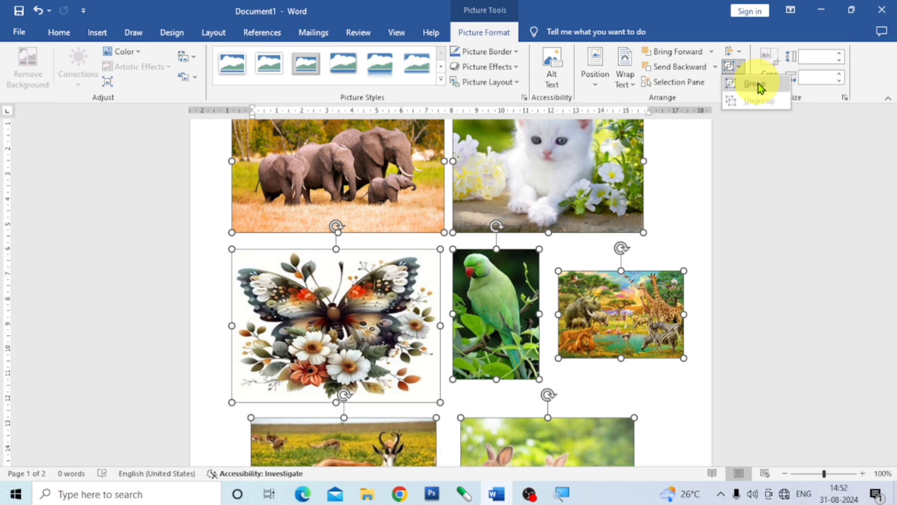
left_click(758, 83)
scroll(587, 295, "up", 3)
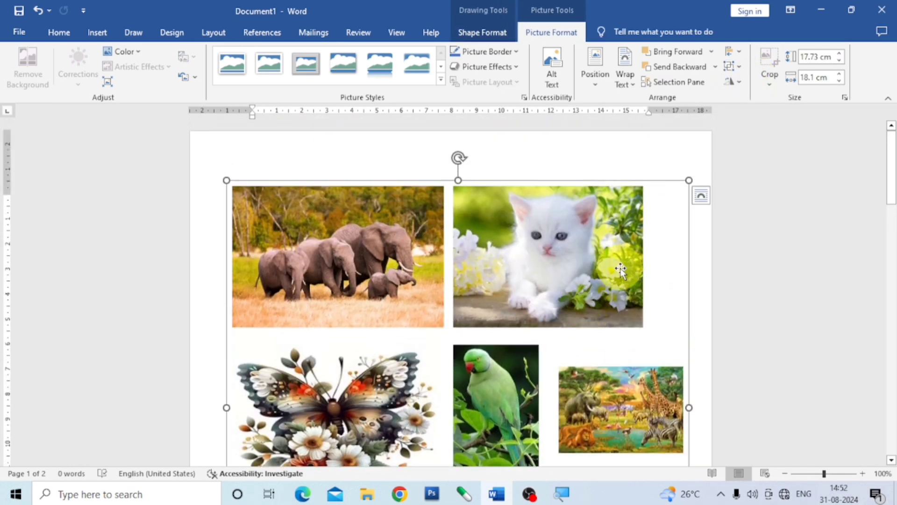
scroll(589, 294, "down", 5)
scroll(593, 288, "up", 5)
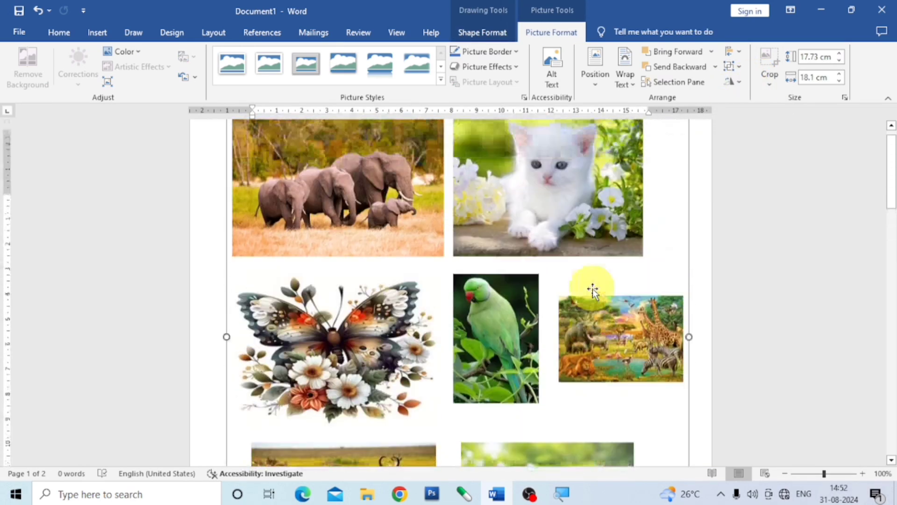